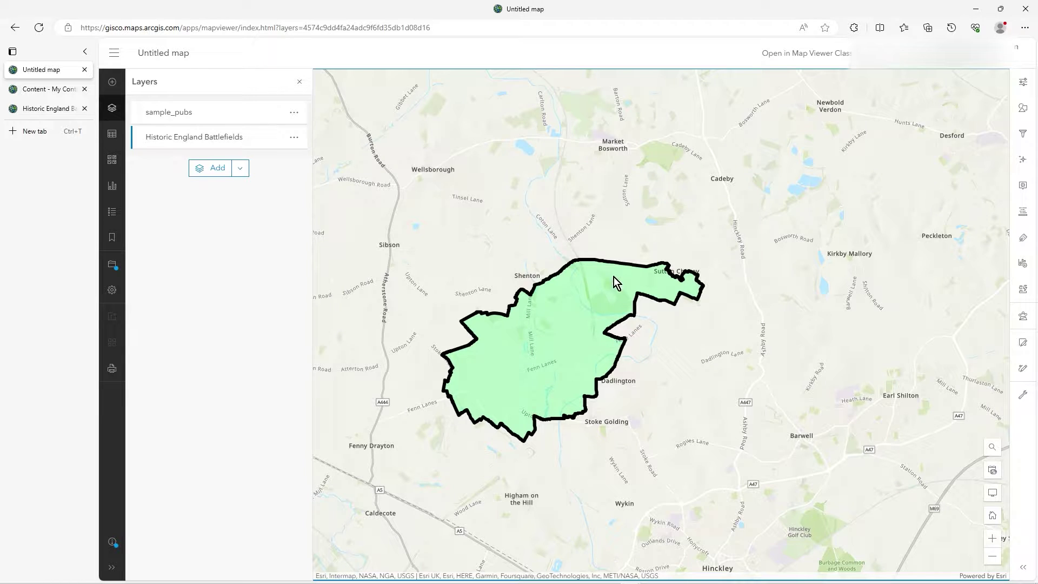
- Open the pop-up settings of the Historic England Battlefields layer and display the pop-up for the Battle of Bosworth polygon
{"action": "scroll", "coordinate": [519, 374], "scroll_direction": "up", "scroll_amount": 2}
{"action": "scroll", "coordinate": [519, 373], "scroll_direction": "up", "scroll_amount": 1}
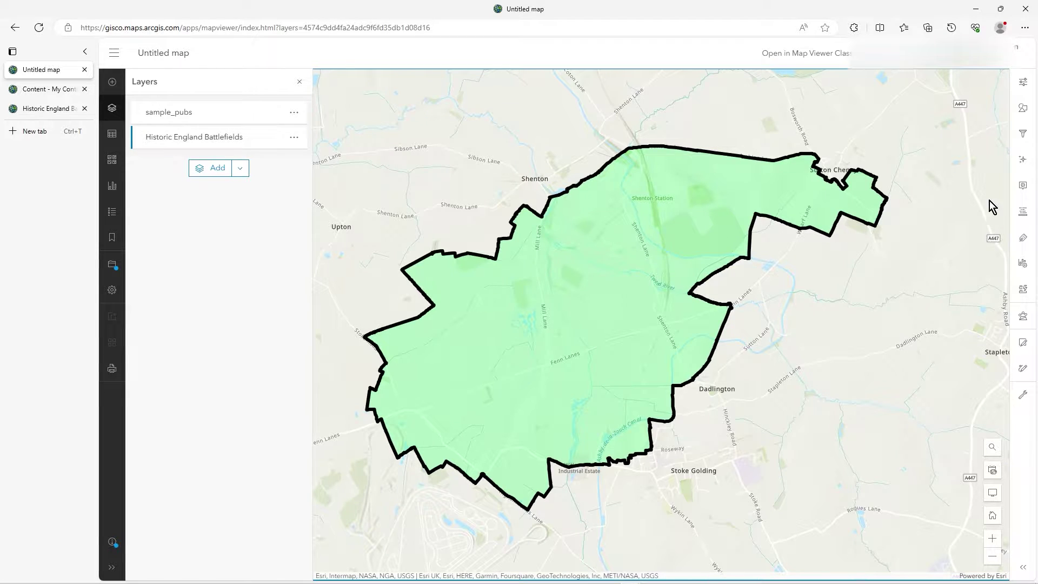
{"action": "left_click", "coordinate": [1020, 187]}
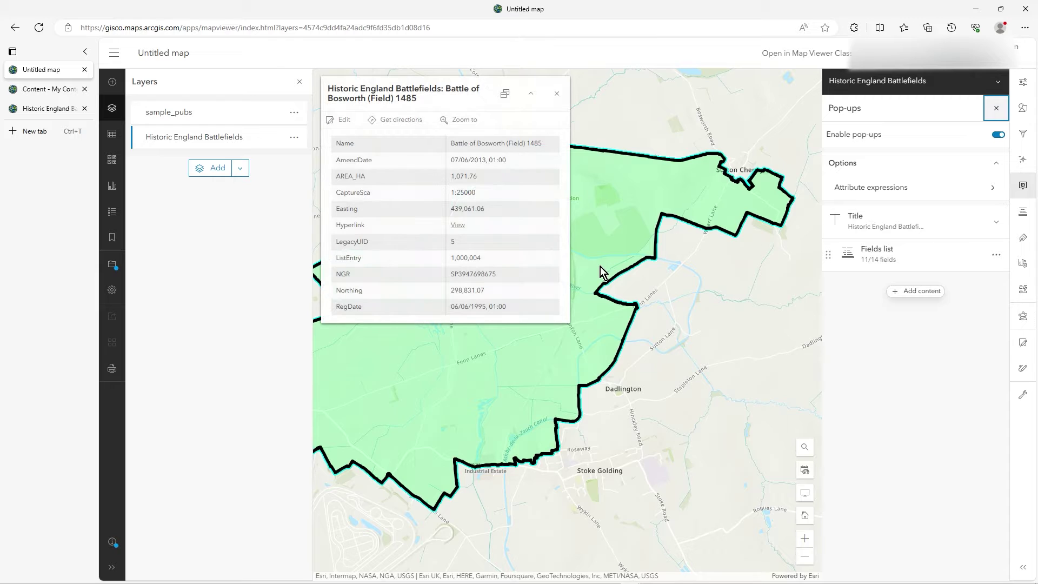
{"action": "left_click", "coordinate": [589, 223]}
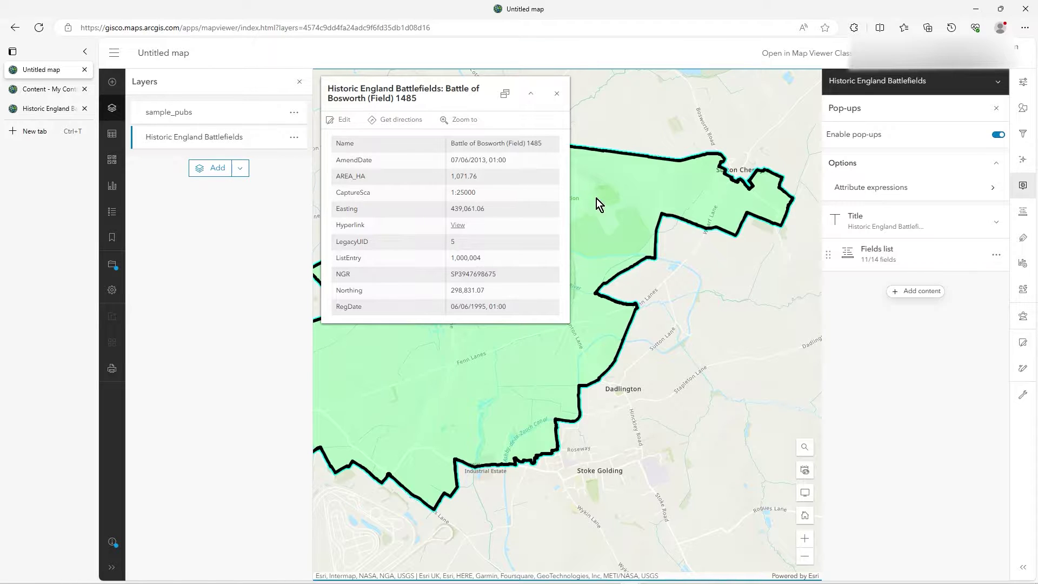
- Examine the battlefield's map label and the AREA_HA entry in its pop-up
{"action": "left_click_drag", "start_coordinate": [465, 333], "coordinate": [570, 399]}
{"action": "scroll", "coordinate": [569, 399], "scroll_direction": "up", "scroll_amount": 2}
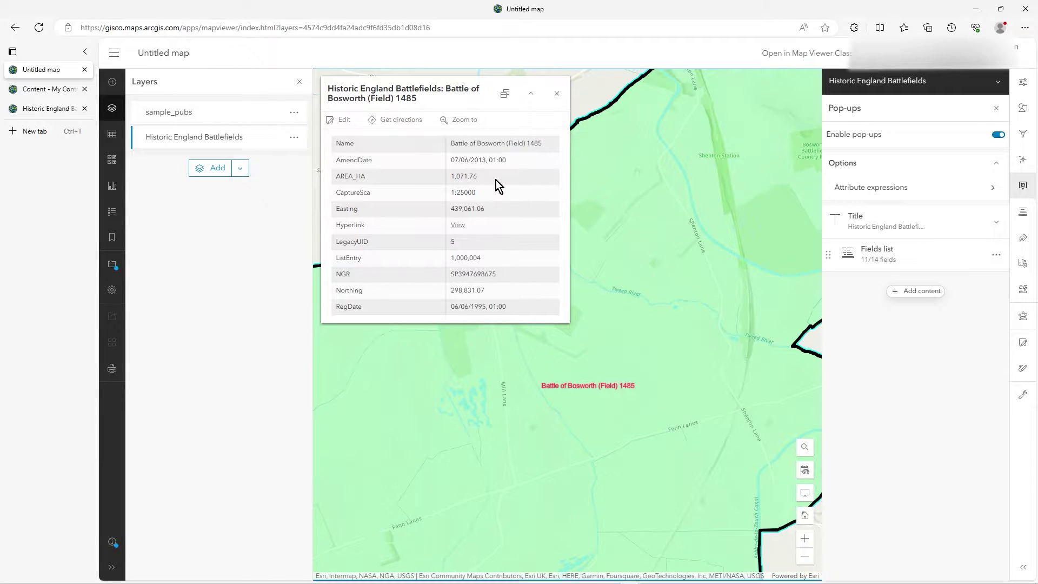
{"action": "left_click_drag", "start_coordinate": [495, 180], "coordinate": [377, 178]}
{"action": "left_click", "coordinate": [378, 179]}
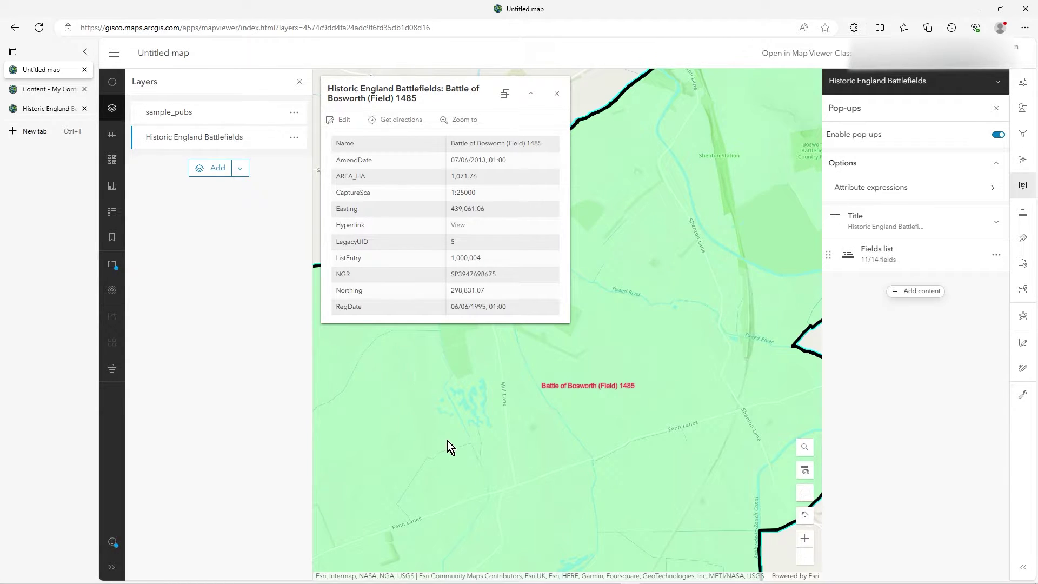
{"action": "scroll", "coordinate": [637, 381], "scroll_direction": "down", "scroll_amount": 1}
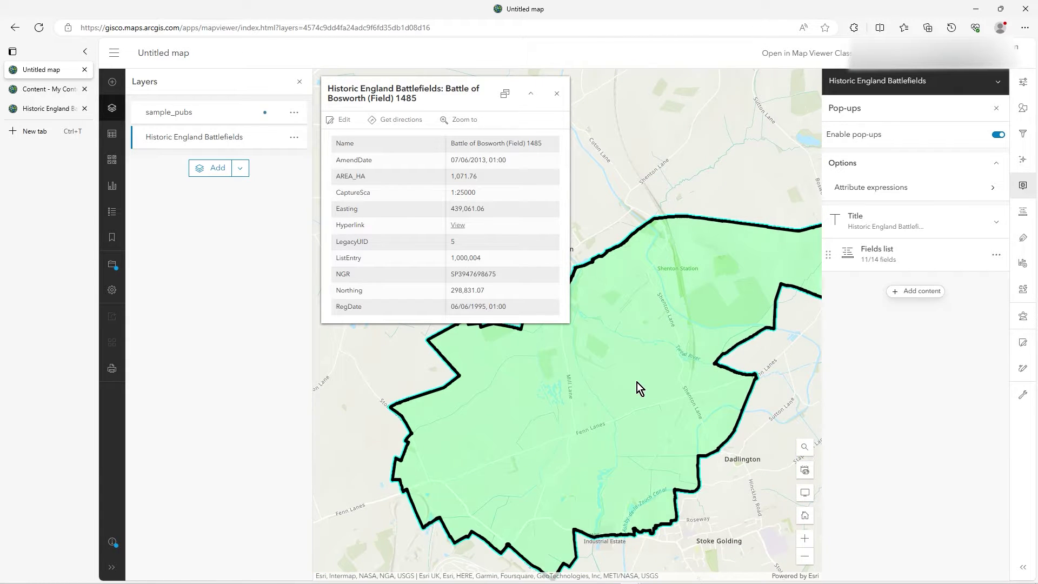
- Start a new attribute expression for the Historic England Battlefields pop-up
{"action": "left_click", "coordinate": [854, 195]}
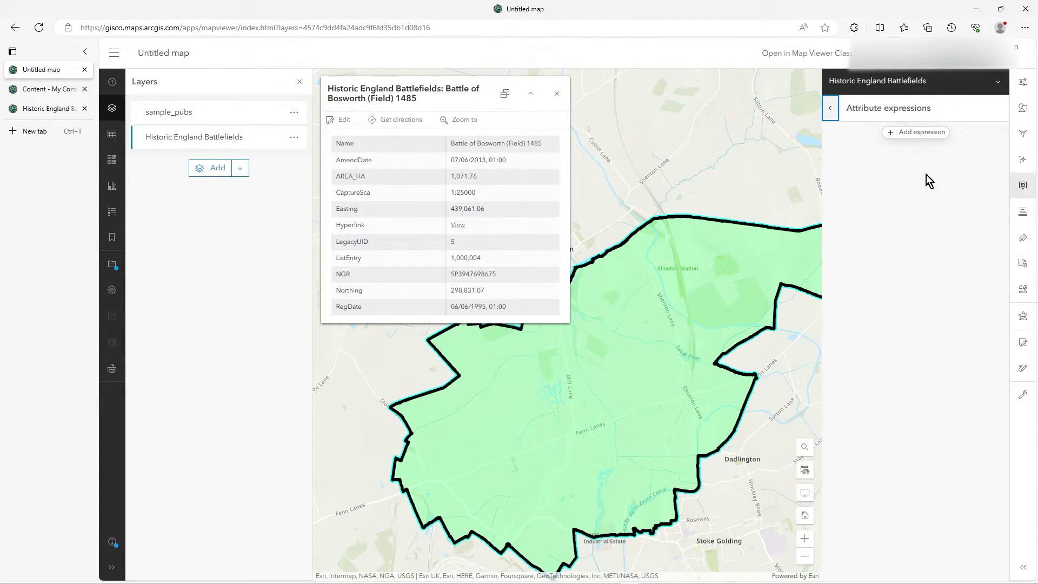
{"action": "left_click", "coordinate": [923, 135]}
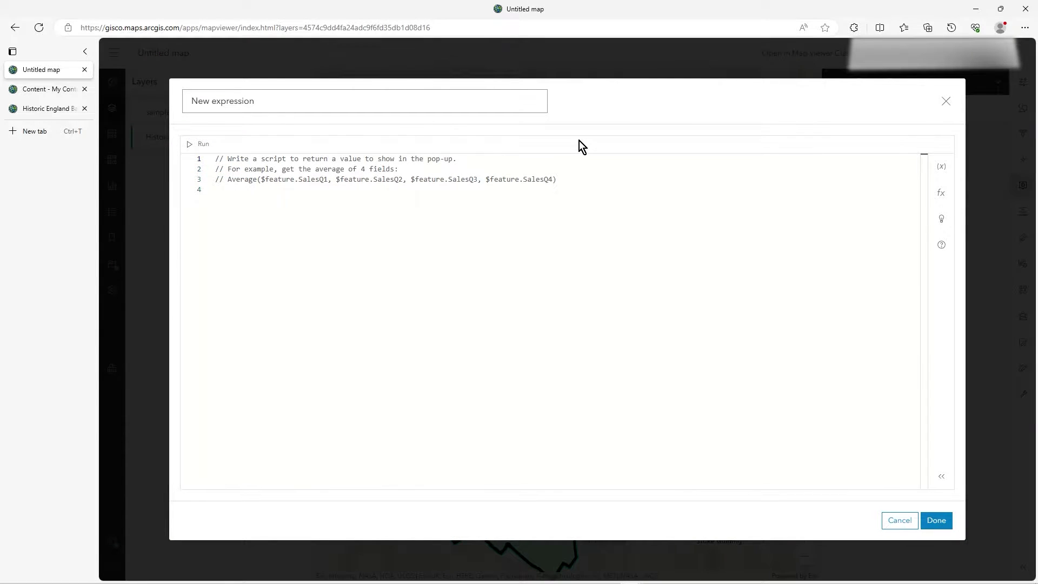
{"action": "left_click", "coordinate": [288, 198]}
- Examine the profile variables, functions and suggestions that the expression editor offers for pop-up scripts
{"action": "left_click", "coordinate": [941, 171]}
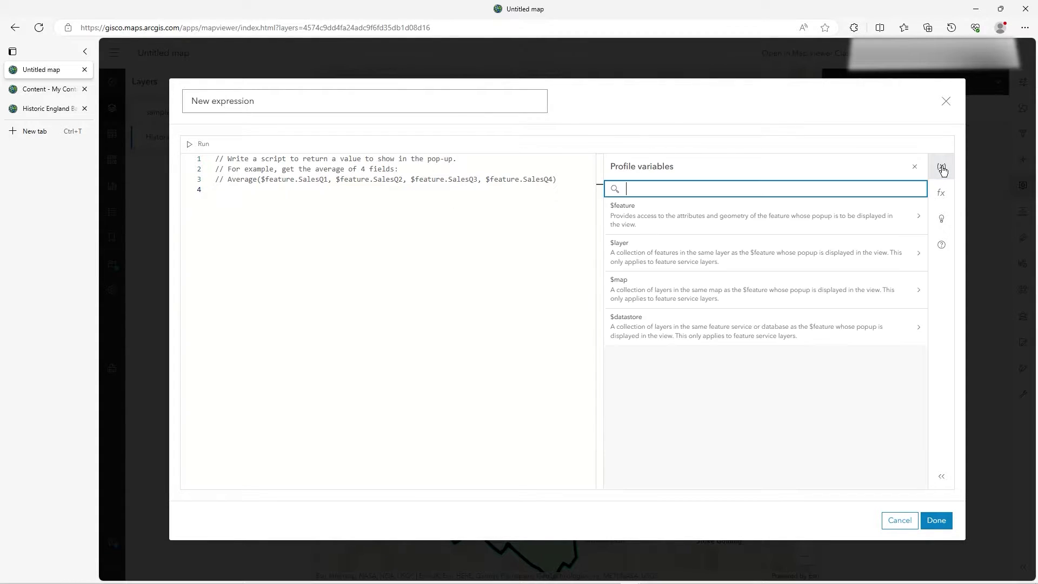
{"action": "left_click", "coordinate": [950, 197]}
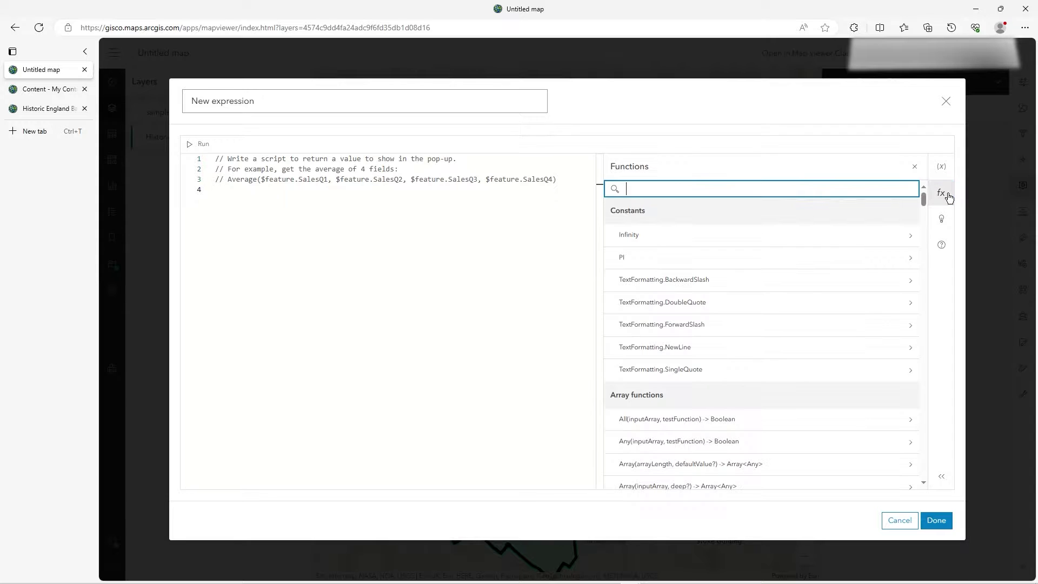
{"action": "left_click", "coordinate": [944, 169]}
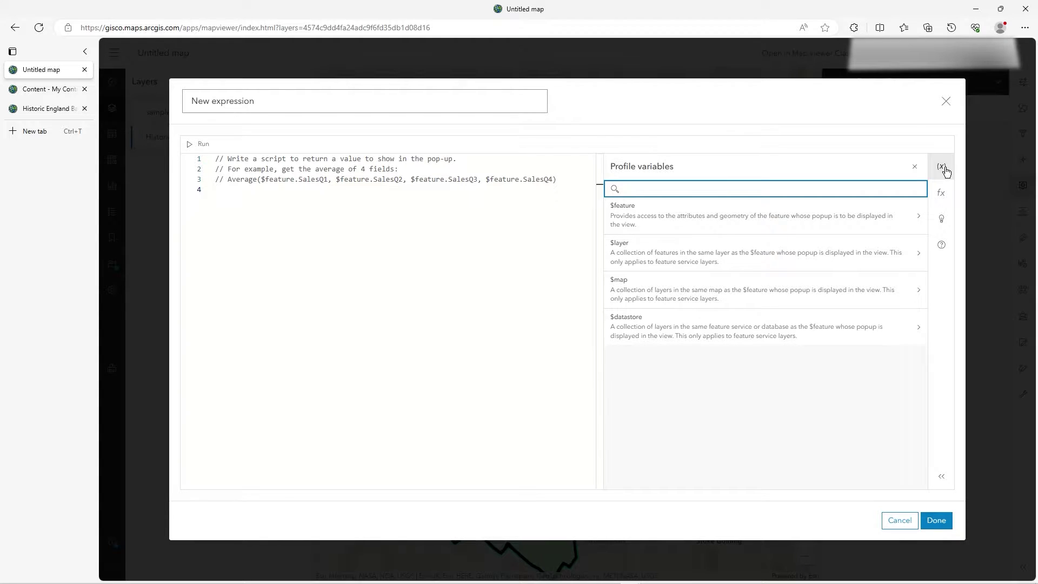
{"action": "left_click", "coordinate": [938, 194]}
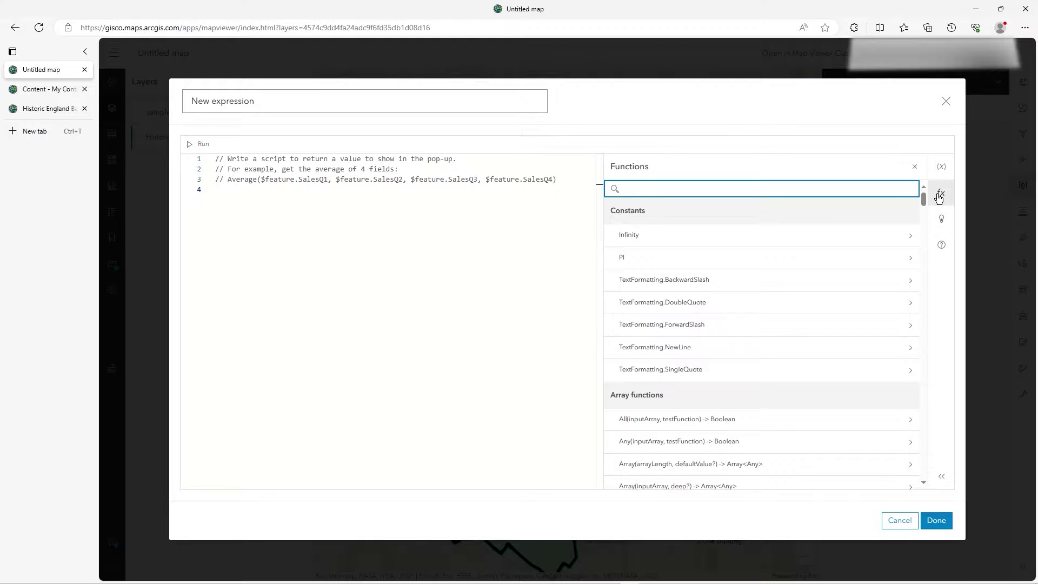
{"action": "scroll", "coordinate": [827, 299], "scroll_direction": "down", "scroll_amount": 10}
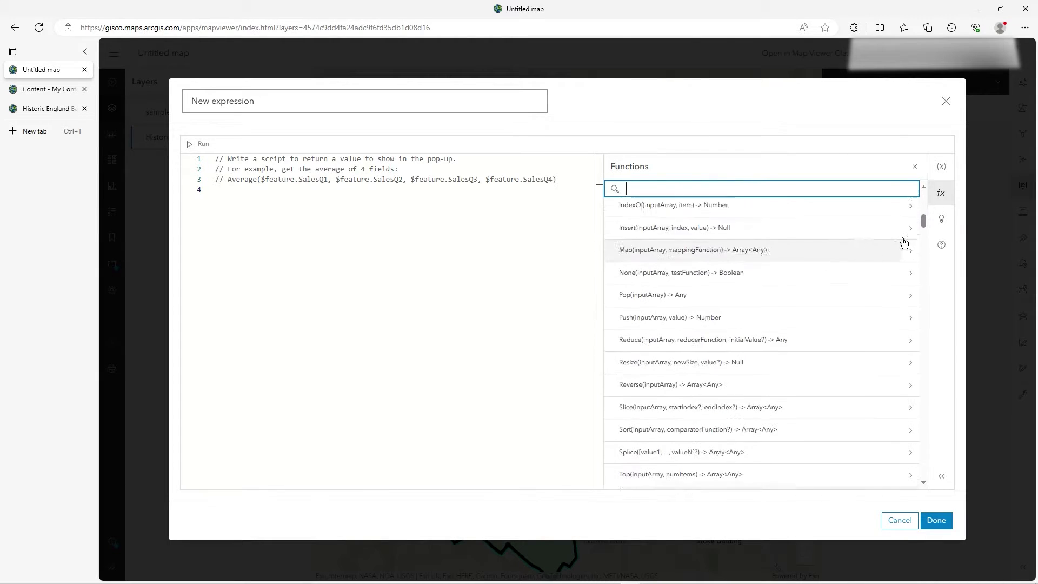
{"action": "left_click_drag", "start_coordinate": [923, 225], "coordinate": [920, 171]}
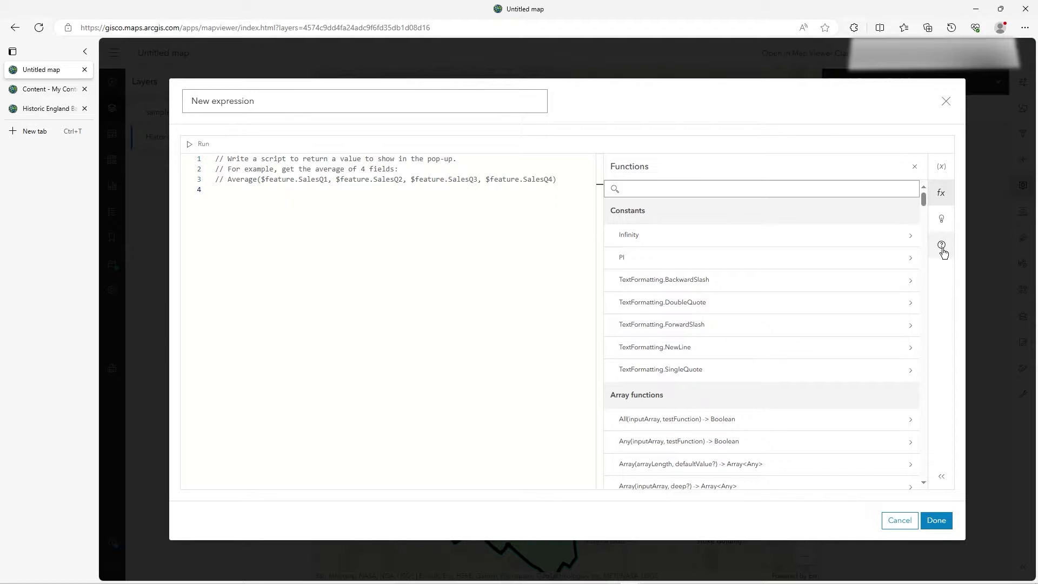
{"action": "left_click", "coordinate": [940, 224]}
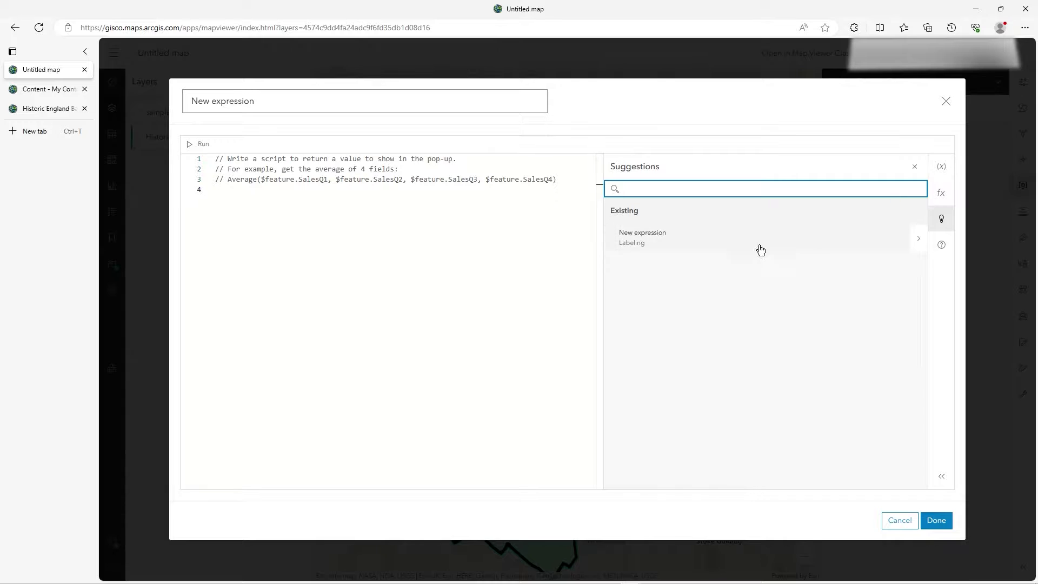
{"action": "left_click", "coordinate": [941, 167]}
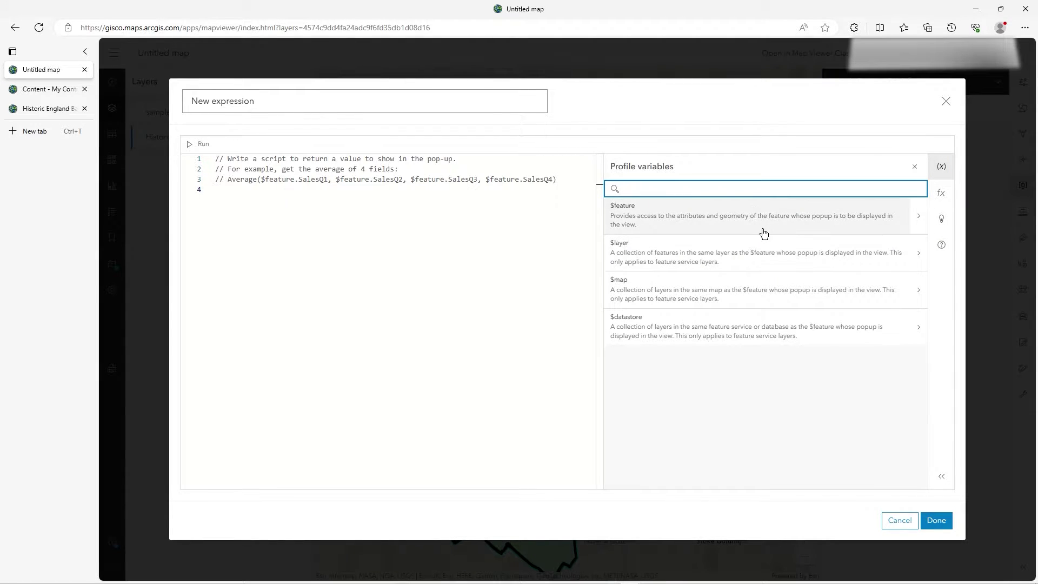
- Search the functions for Floor and insert Floor(value, numPlaces?) on line 4 of the script
{"action": "left_click", "coordinate": [303, 191]}
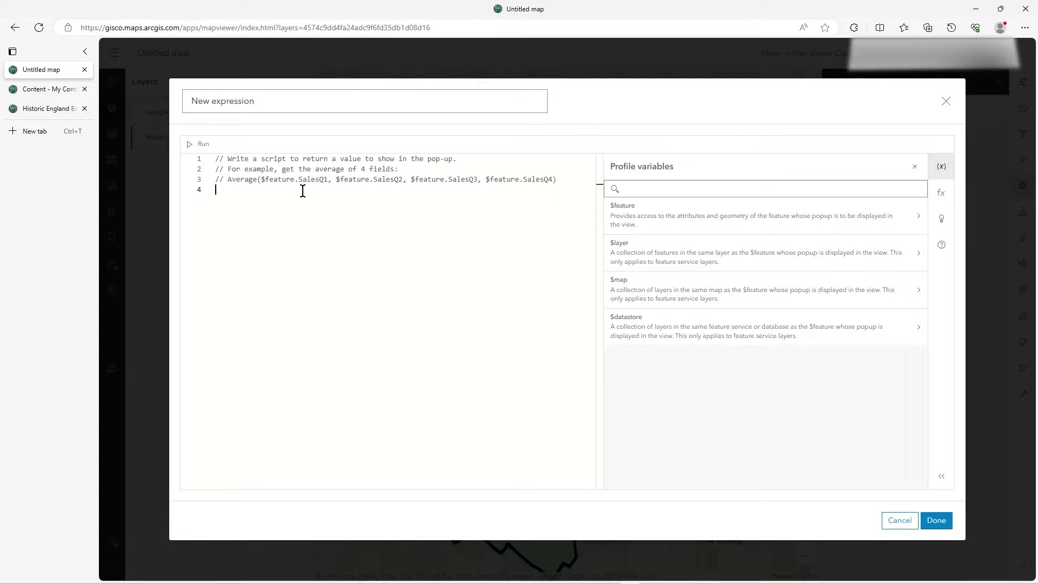
{"action": "left_click", "coordinate": [951, 195]}
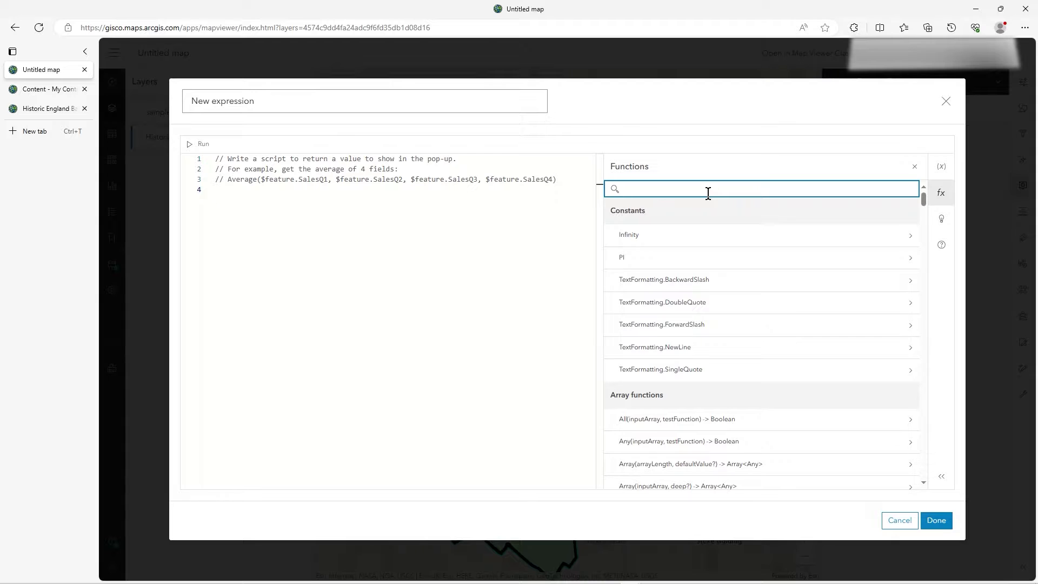
{"action": "type", "text": "Floor"}
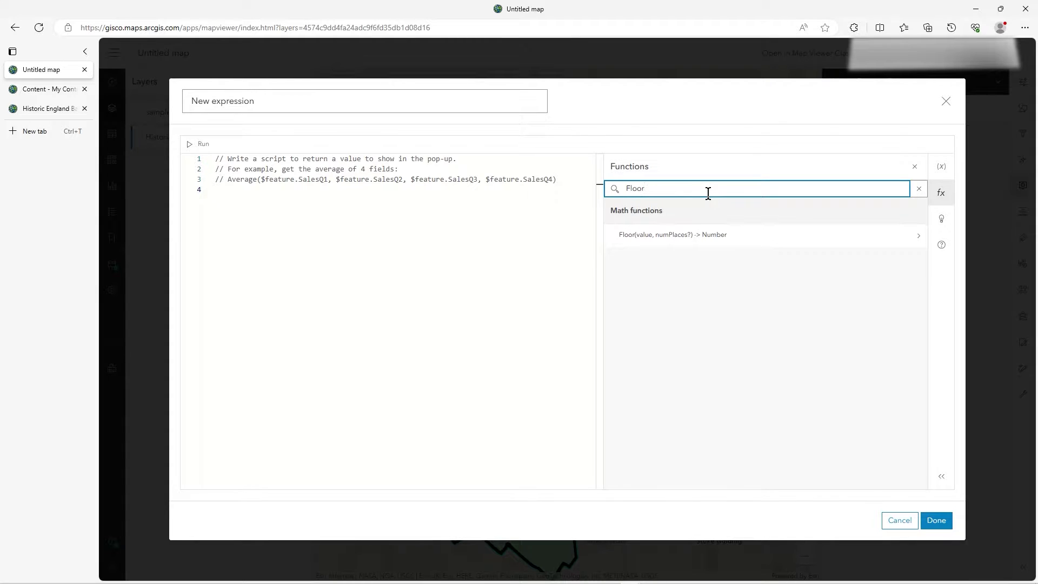
{"action": "left_click", "coordinate": [685, 237]}
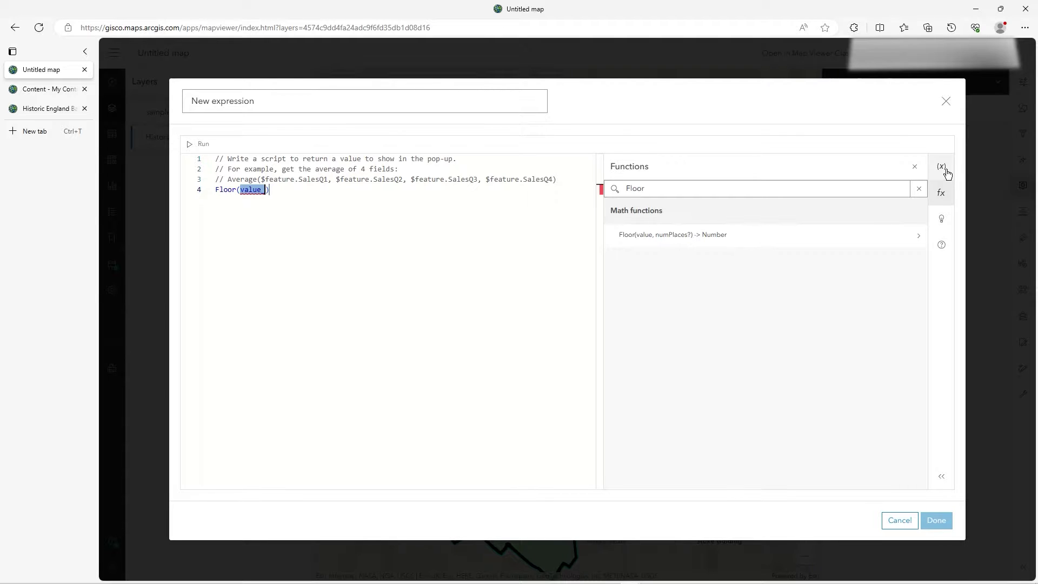
- Search the functions for area and nest the FeatureSet function Area(features, unit?) inside Floor as its value
{"action": "left_click", "coordinate": [679, 189]}
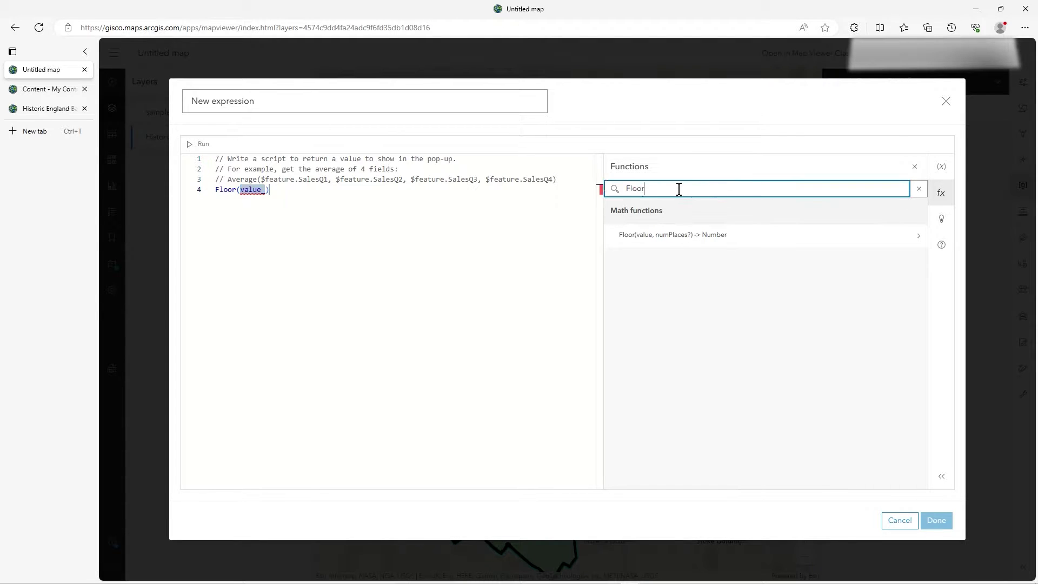
{"action": "key", "text": "ctrl+a"}
{"action": "type", "text": "area"}
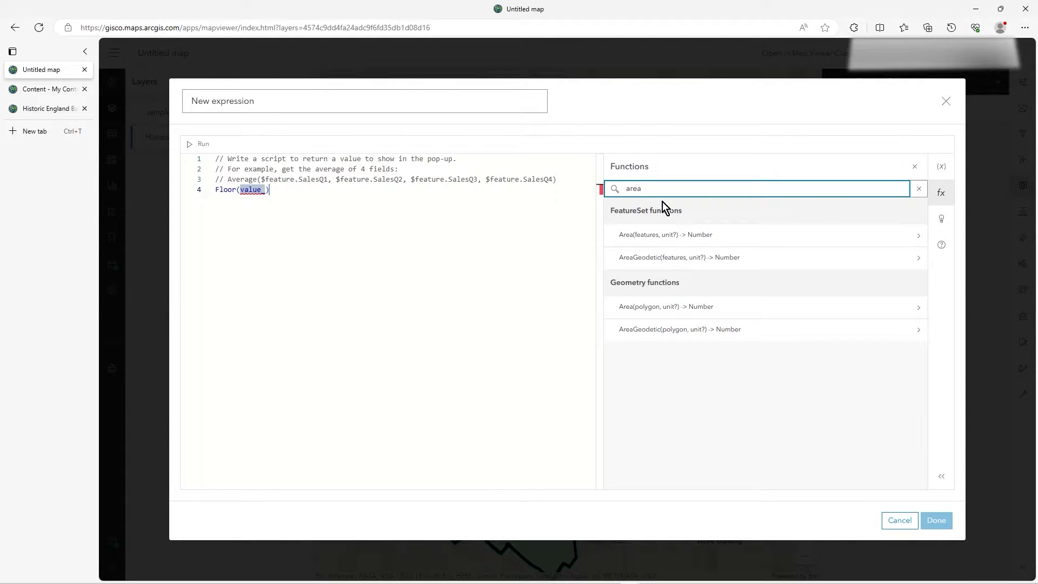
{"action": "left_click", "coordinate": [656, 237]}
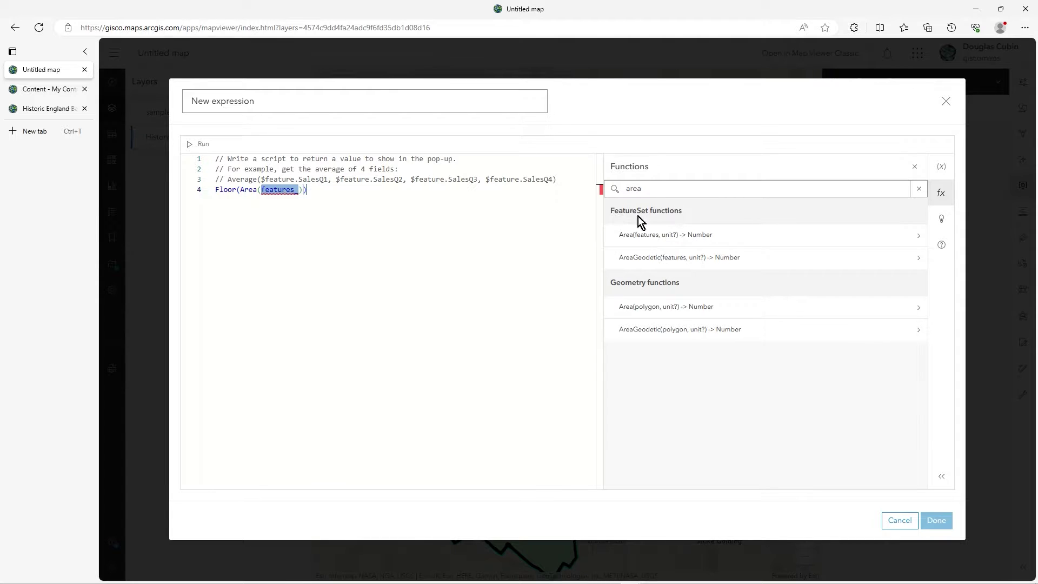
- Use $feature as the Area argument and round to 2 places, so the script reads Floor(Area($feature),2)
{"action": "left_click", "coordinate": [934, 170]}
{"action": "left_click", "coordinate": [685, 213]}
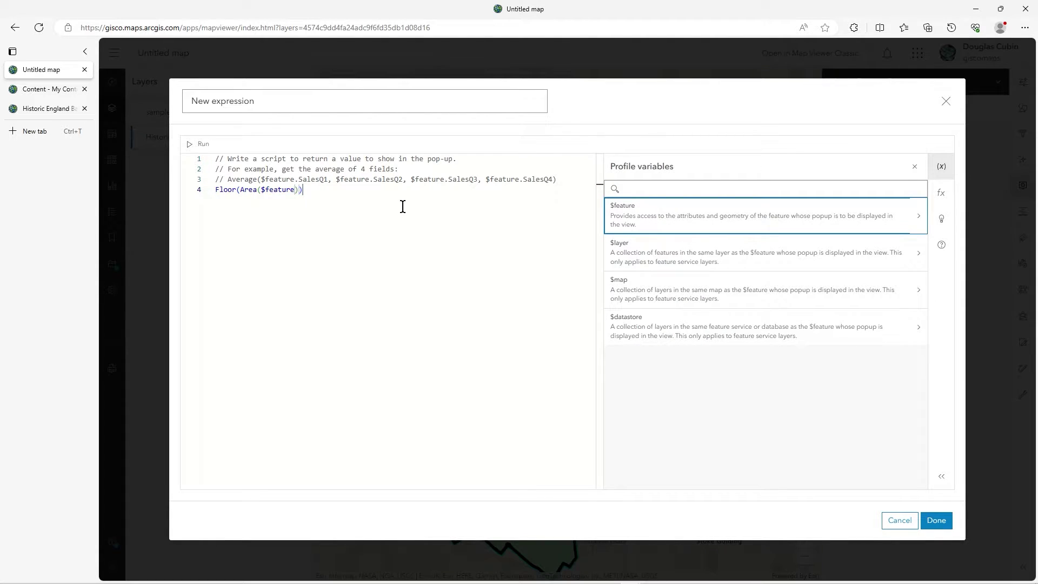
{"action": "left_click", "coordinate": [301, 190]}
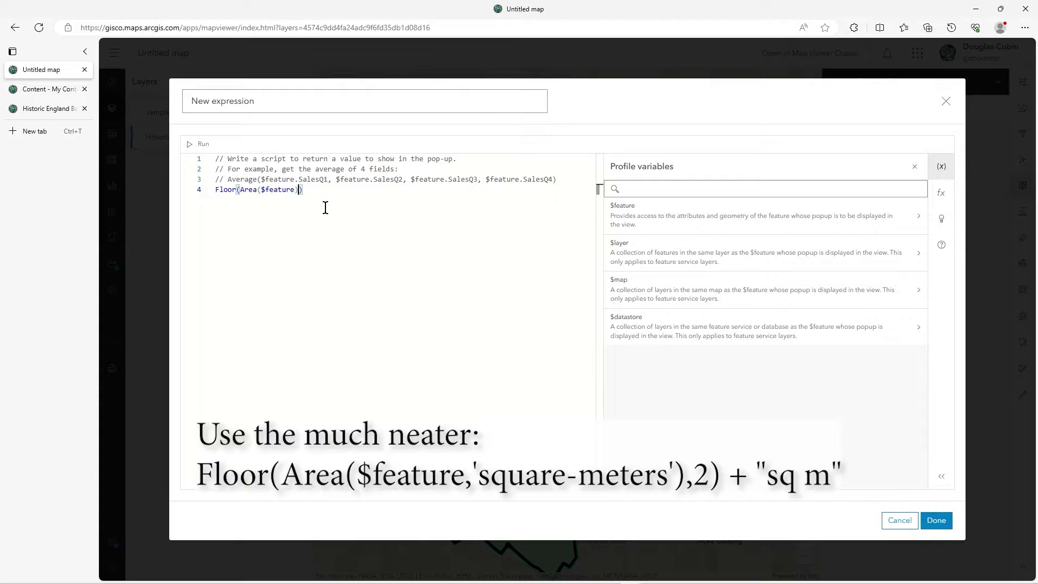
{"action": "type", "text": ",2"}
- Name the expression SqMPopup, test-run the script and save it to the layer's attribute expressions
{"action": "left_click_drag", "start_coordinate": [261, 102], "coordinate": [183, 105]}
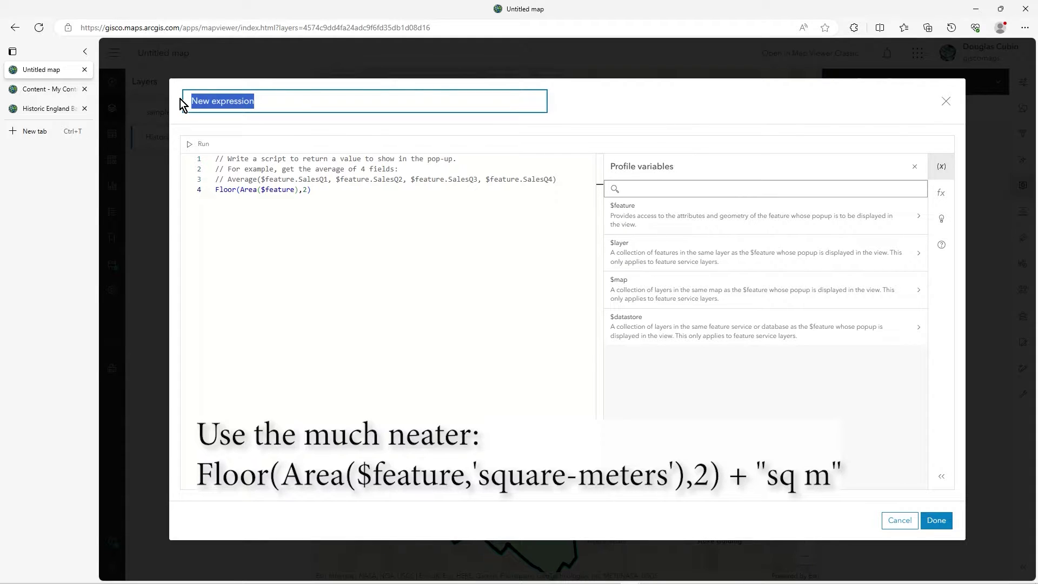
{"action": "type", "text": "SqM"}
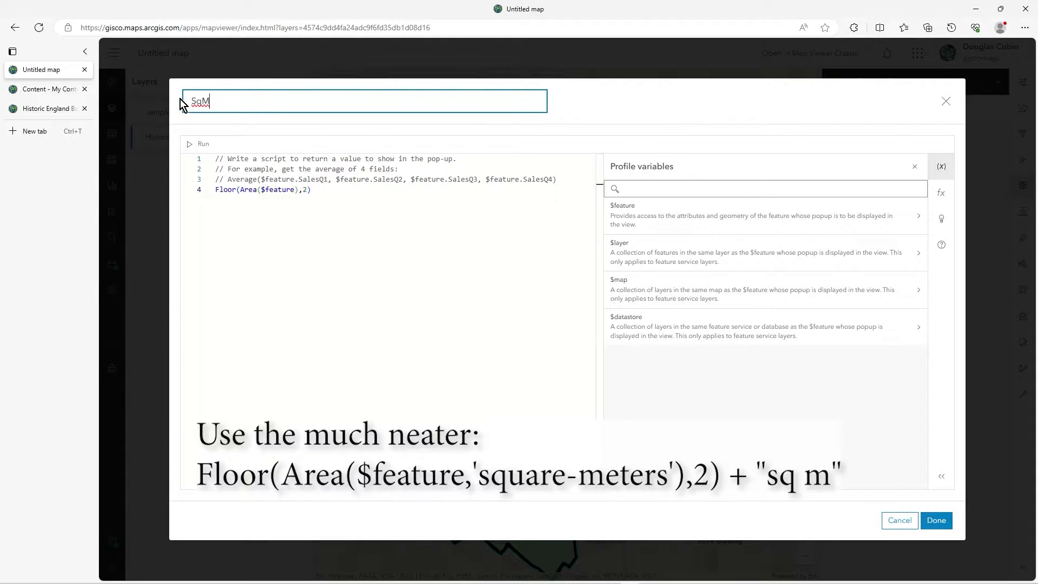
{"action": "type", "text": "Popup"}
{"action": "left_click", "coordinate": [204, 143]}
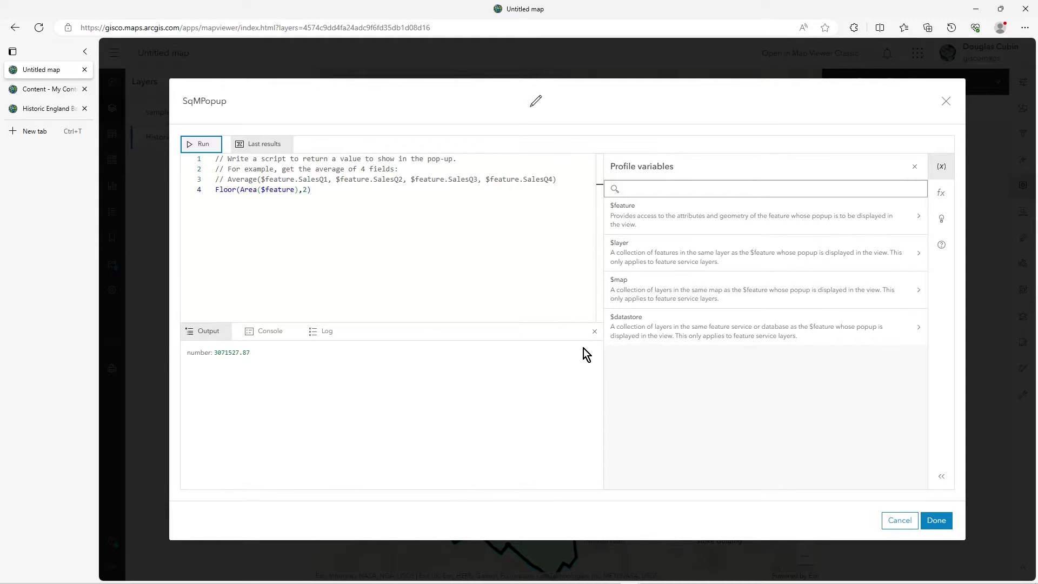
{"action": "left_click", "coordinate": [945, 522]}
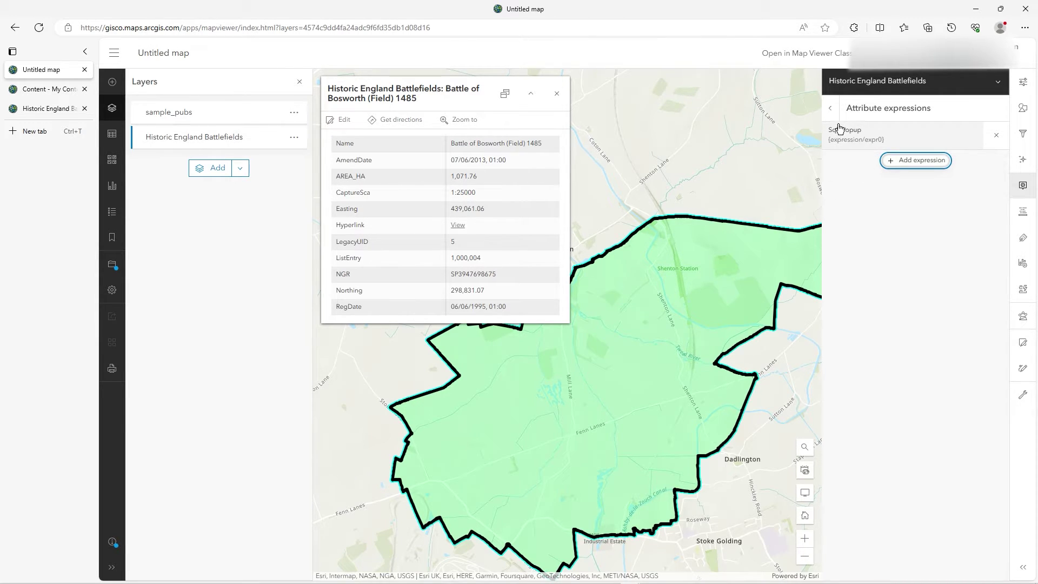
- Include the SqMPopup expression among the fields shown in the Historic England Battlefields pop-up's fields list
{"action": "left_click", "coordinate": [831, 109]}
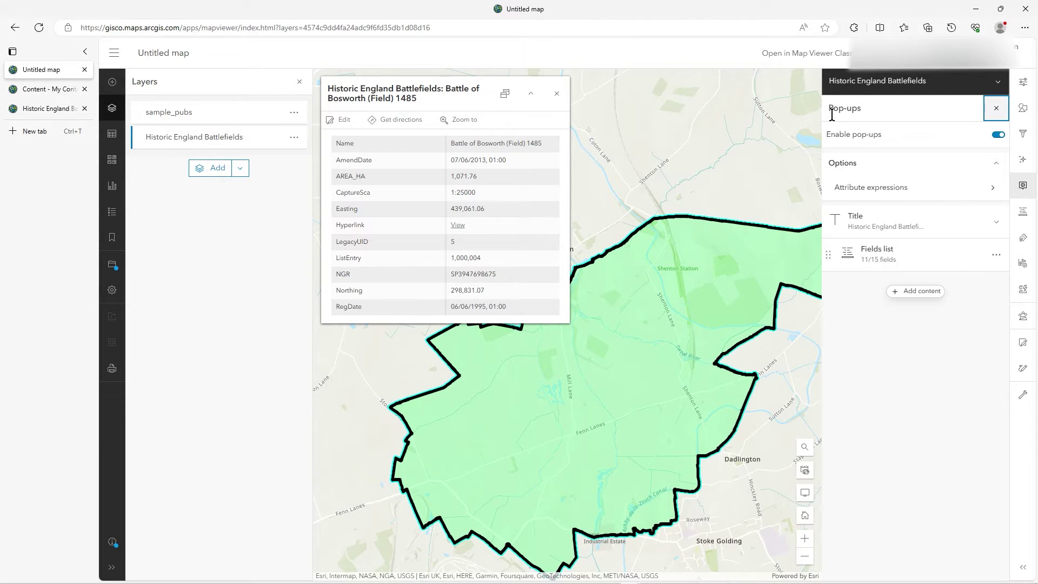
{"action": "left_click", "coordinate": [867, 263]}
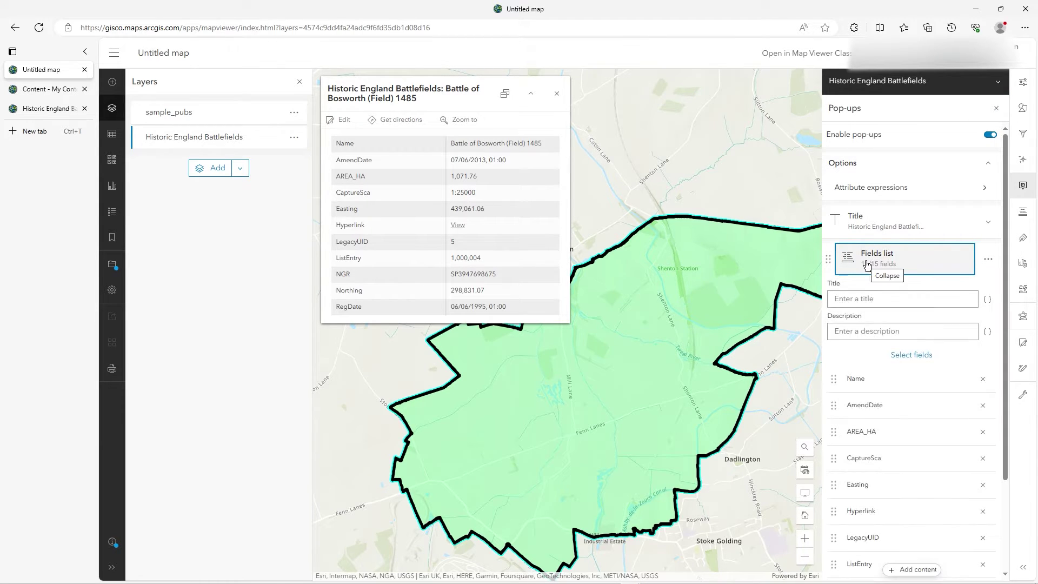
{"action": "left_click", "coordinate": [921, 359]}
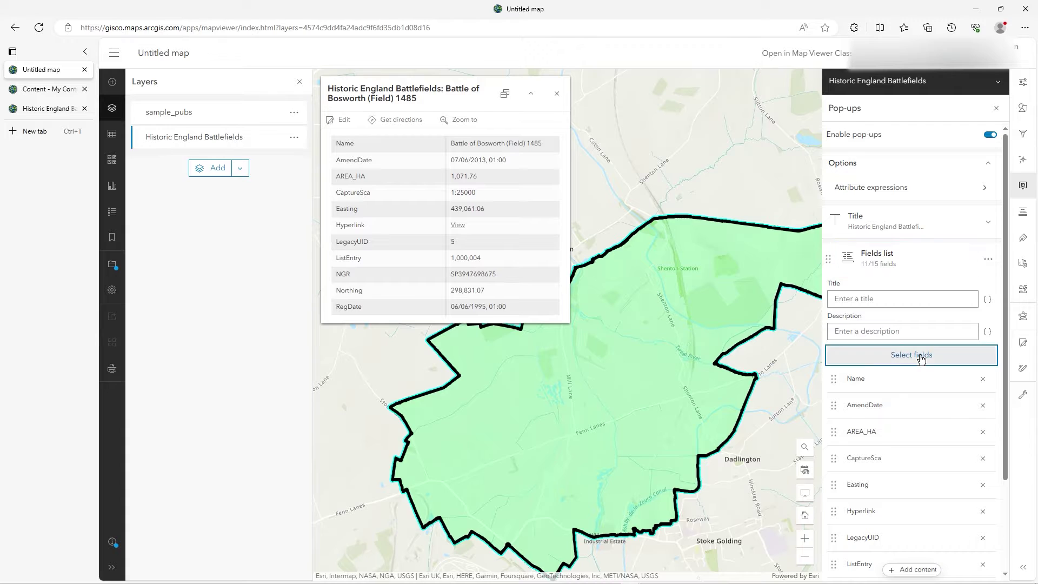
{"action": "scroll", "coordinate": [922, 357], "scroll_direction": "down", "scroll_amount": 5}
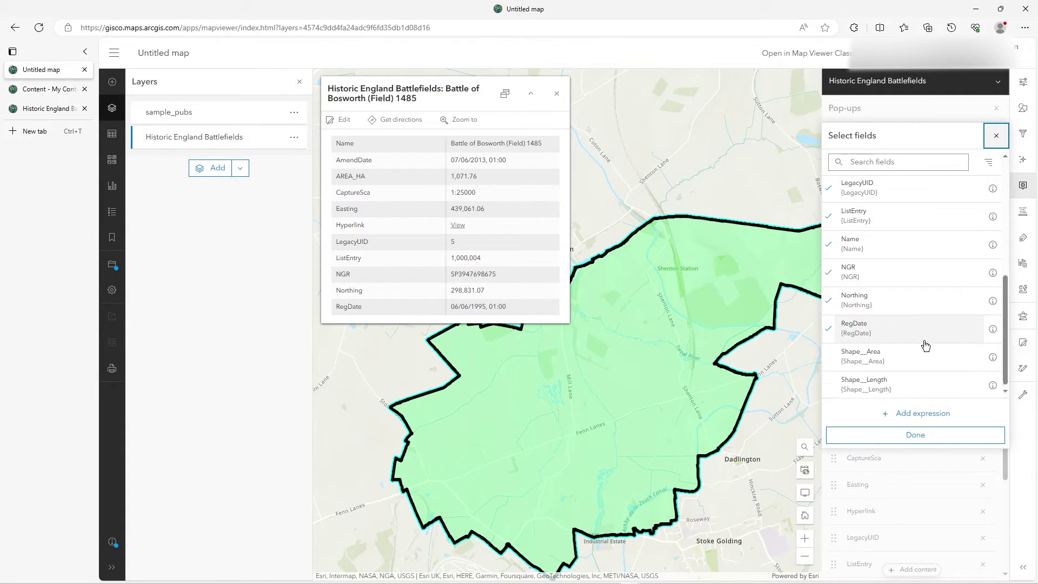
{"action": "scroll", "coordinate": [926, 345], "scroll_direction": "up", "scroll_amount": 3}
{"action": "scroll", "coordinate": [926, 345], "scroll_direction": "up", "scroll_amount": 3}
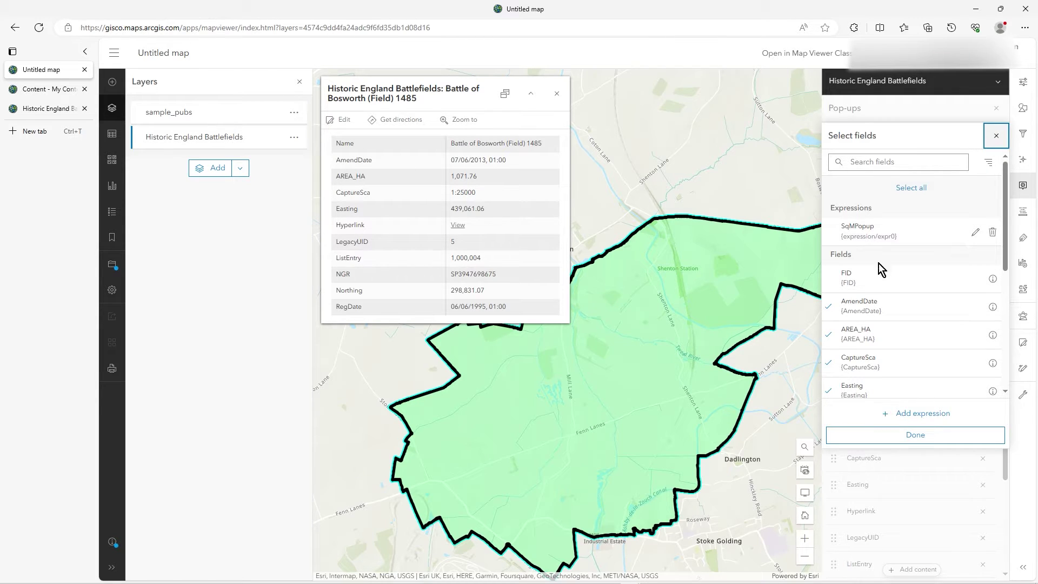
{"action": "left_click", "coordinate": [864, 241]}
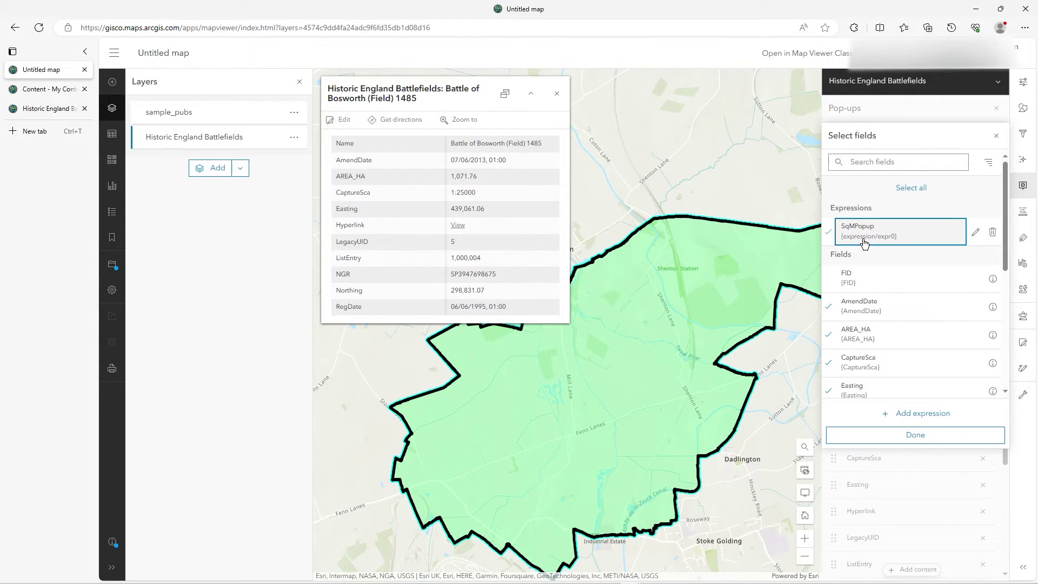
{"action": "left_click", "coordinate": [936, 434]}
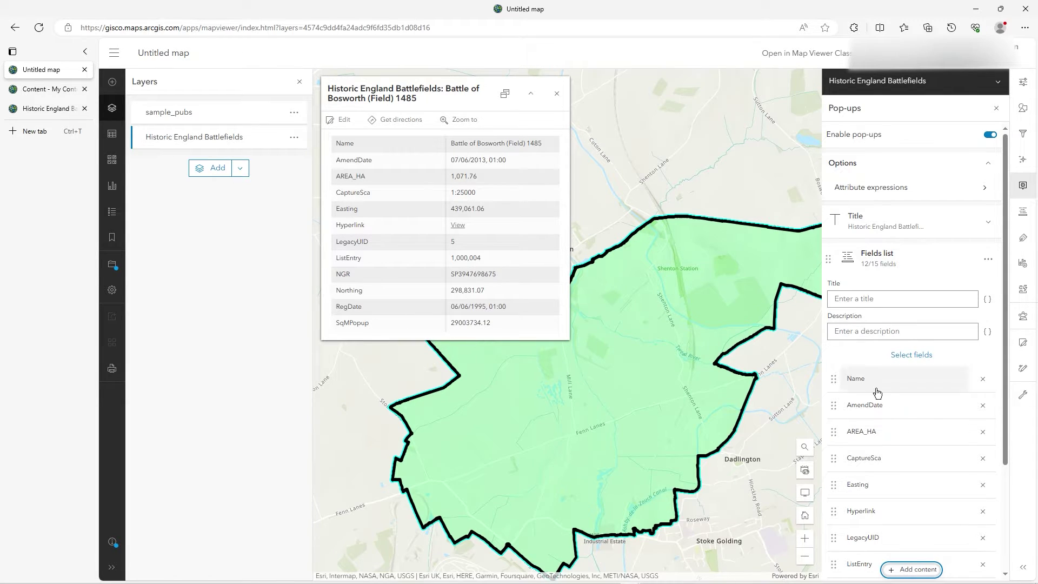
- Rename the SqMPopup expression as Sq Metres and confirm the pop-up's field selection
{"action": "scroll", "coordinate": [952, 463], "scroll_direction": "down", "scroll_amount": 3}
{"action": "scroll", "coordinate": [952, 463], "scroll_direction": "up", "scroll_amount": 3}
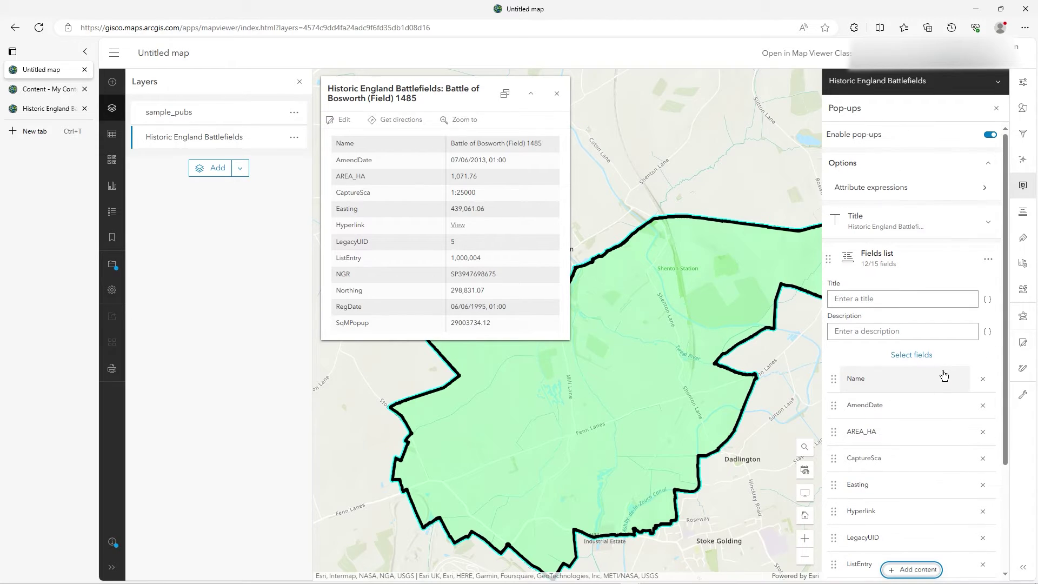
{"action": "left_click", "coordinate": [911, 355]}
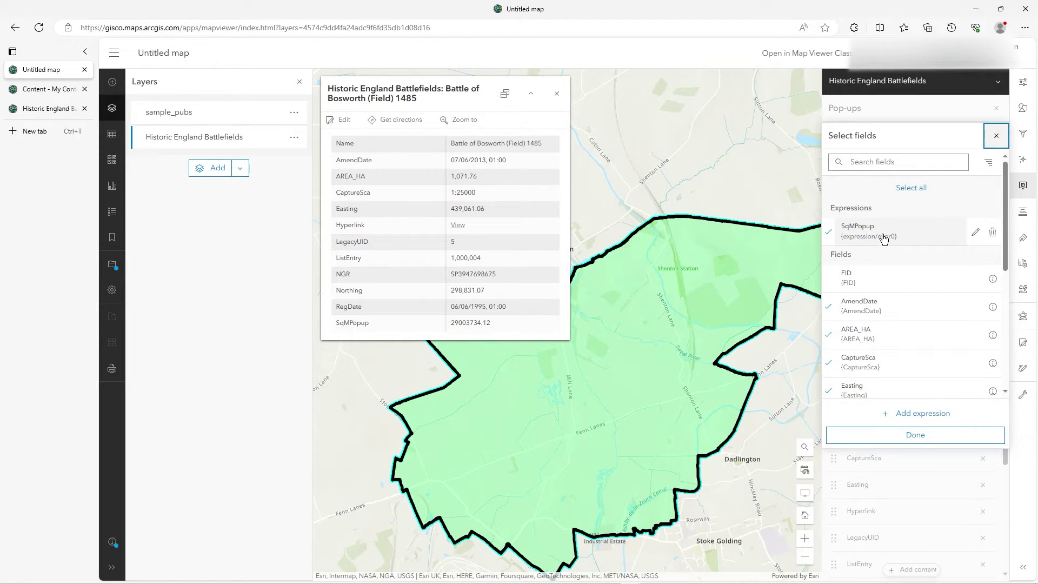
{"action": "left_click", "coordinate": [884, 239]}
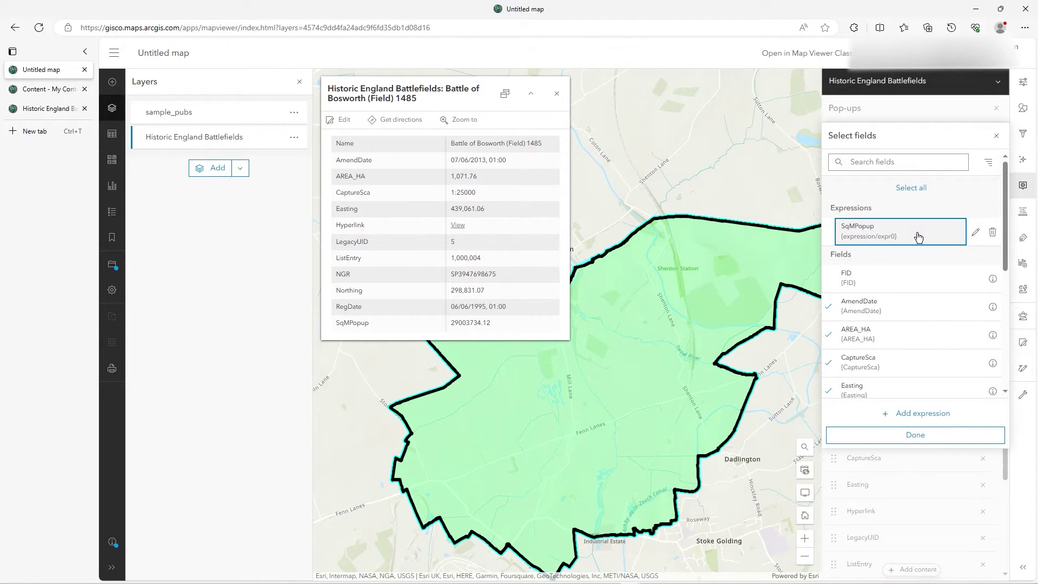
{"action": "left_click", "coordinate": [976, 234]}
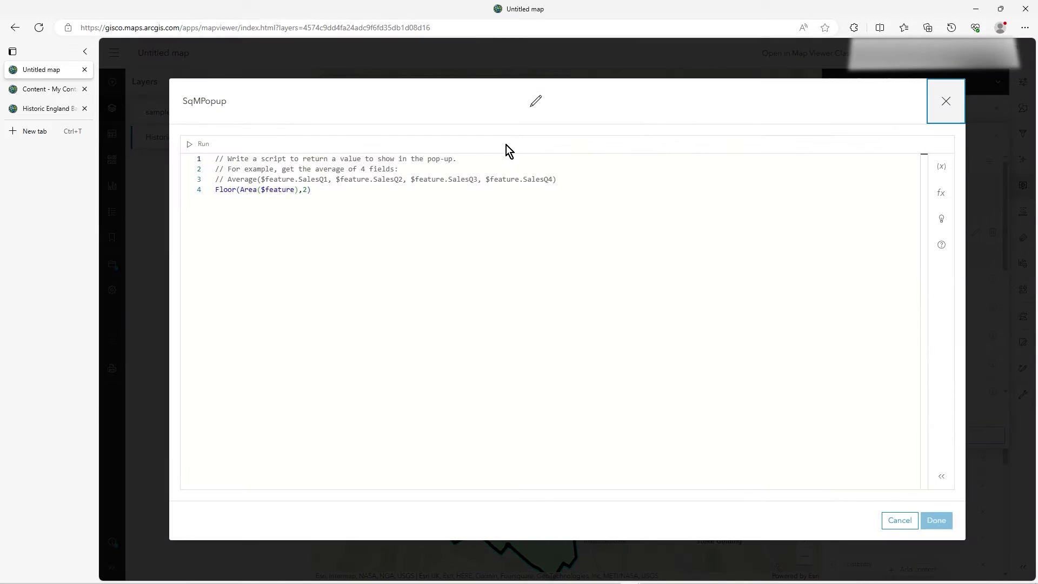
{"action": "left_click", "coordinate": [244, 105]}
{"action": "left_click_drag", "start_coordinate": [238, 103], "coordinate": [145, 92]}
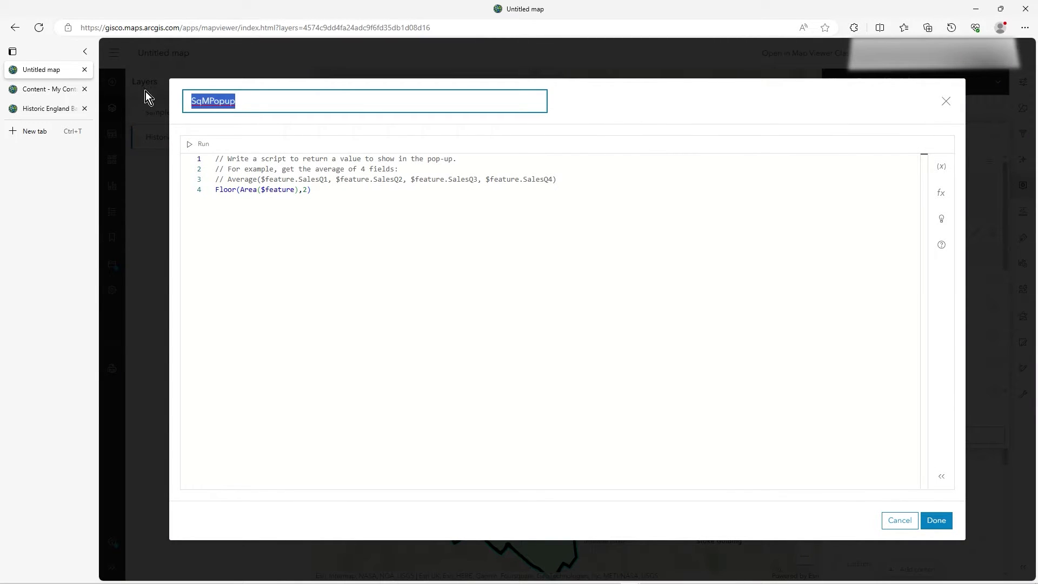
{"action": "type", "text": "Sq Me"}
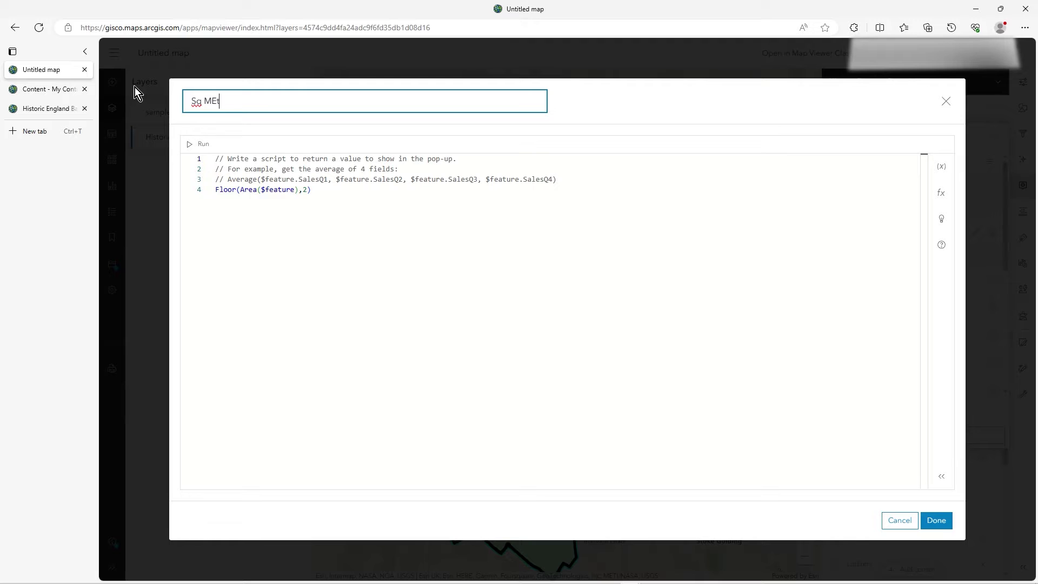
{"action": "key", "text": "BackSpace"}
{"action": "type", "text": "etres"}
{"action": "left_click", "coordinate": [939, 511]}
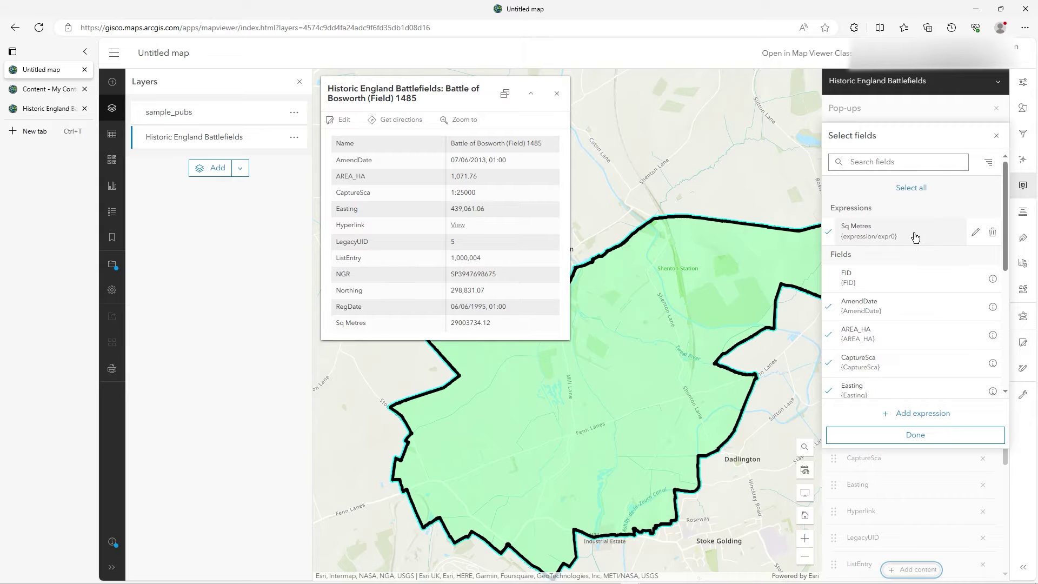
{"action": "left_click", "coordinate": [916, 435]}
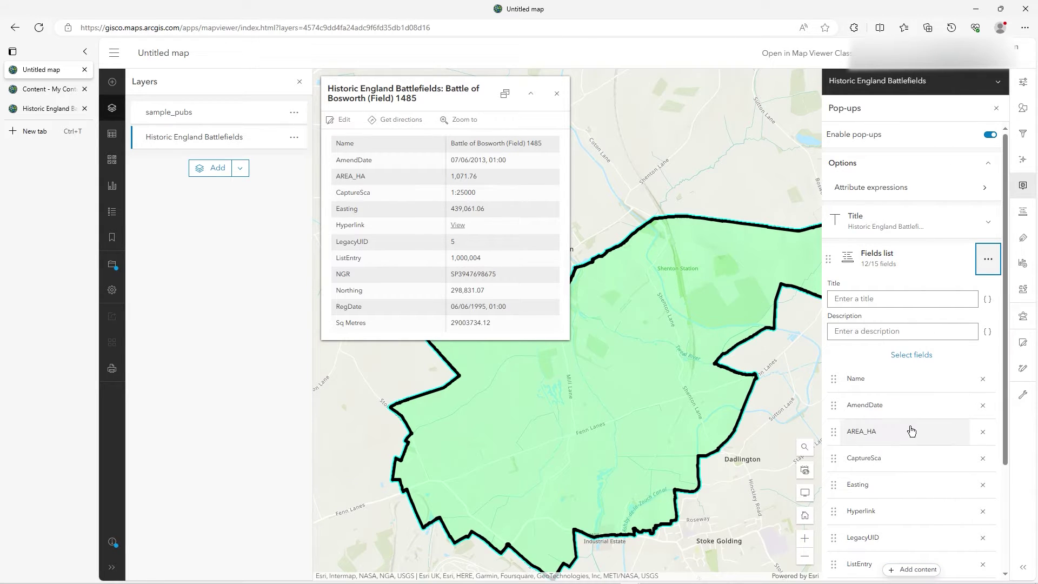
- Format the layer's Sq Metres expression field with a thousands separator and set its display name to Sq Metres Area
{"action": "scroll", "coordinate": [925, 442], "scroll_direction": "down", "scroll_amount": 3}
{"action": "left_click", "coordinate": [881, 527]}
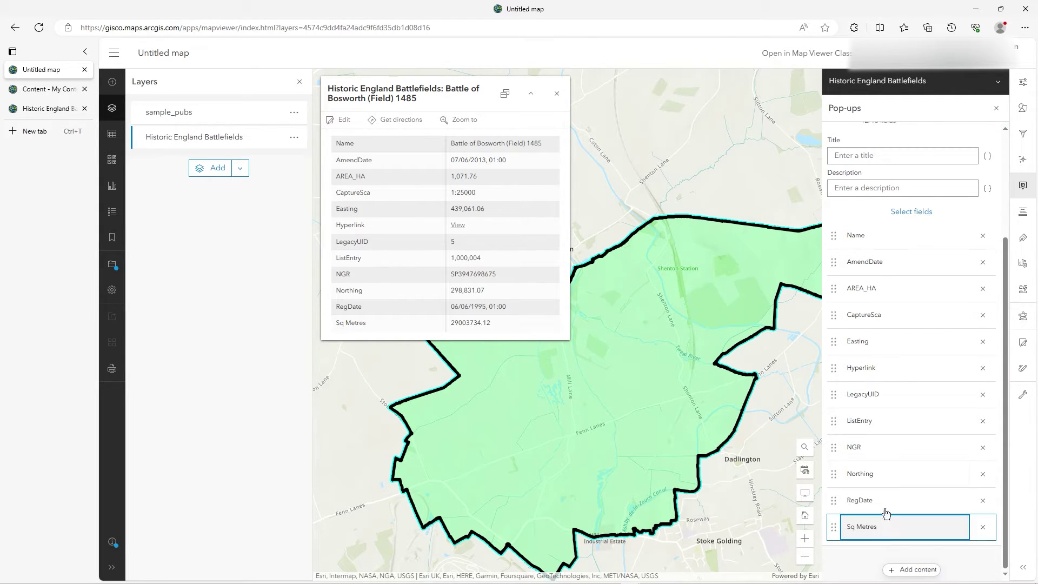
{"action": "scroll", "coordinate": [920, 297], "scroll_direction": "up", "scroll_amount": 2}
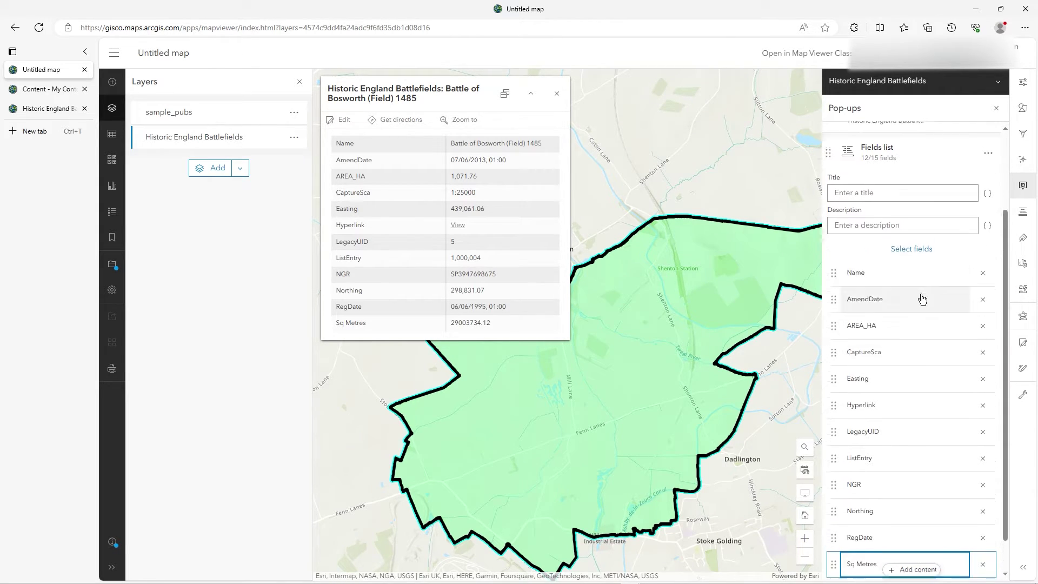
{"action": "left_click", "coordinate": [1027, 216]}
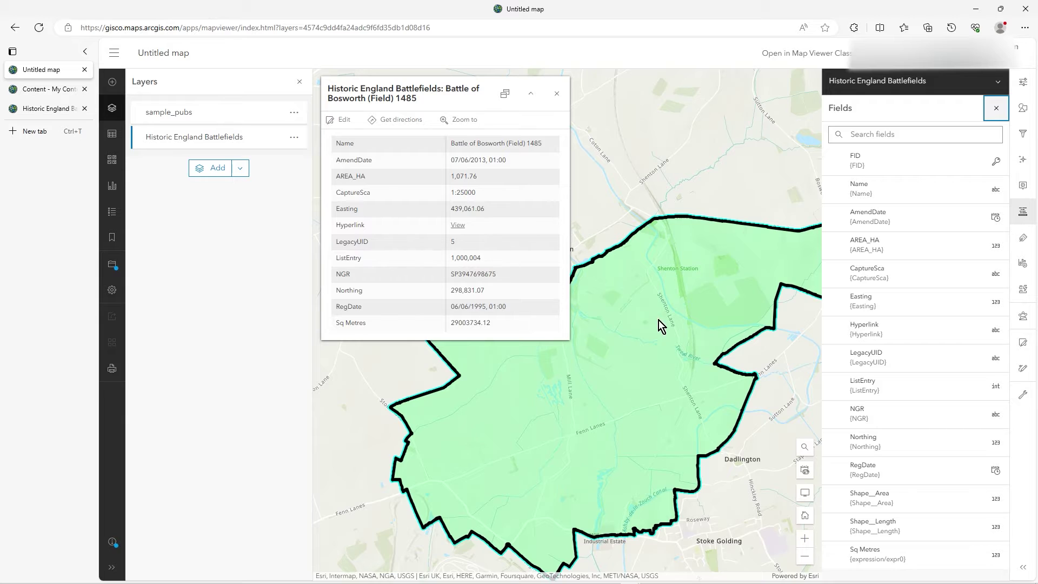
{"action": "left_click", "coordinate": [864, 555]}
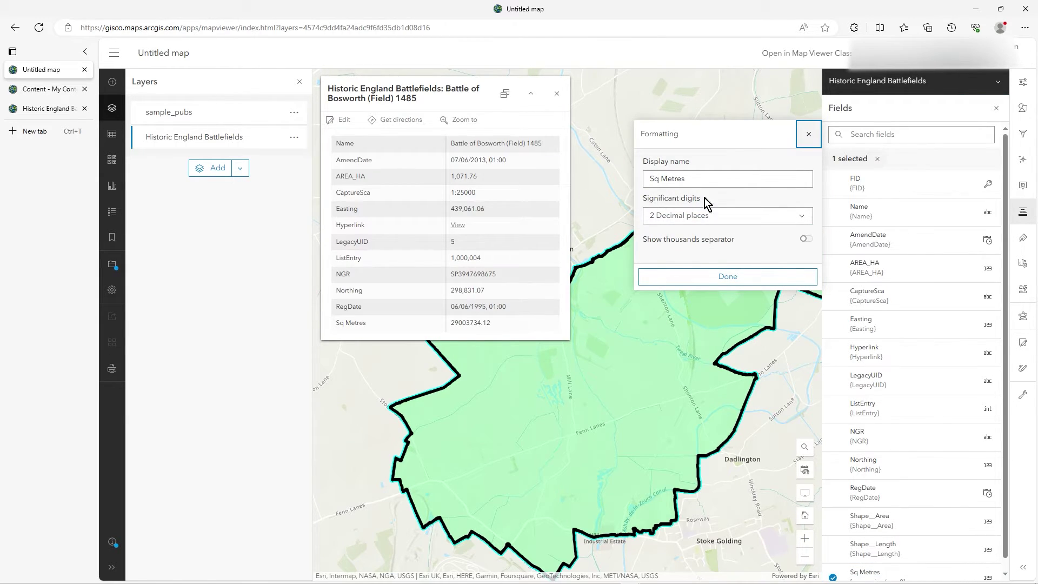
{"action": "left_click", "coordinate": [806, 239]}
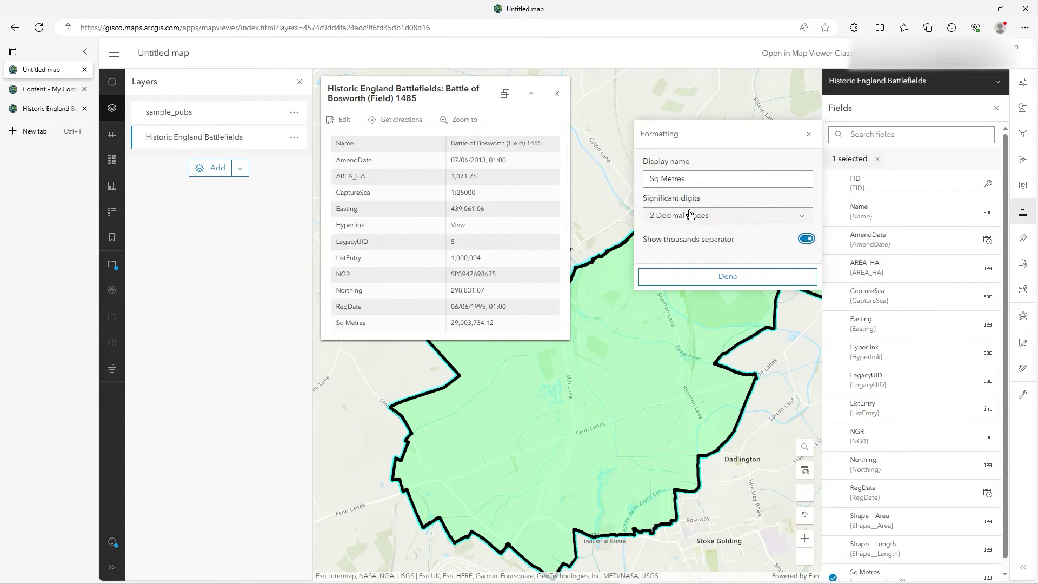
{"action": "left_click", "coordinate": [697, 178]}
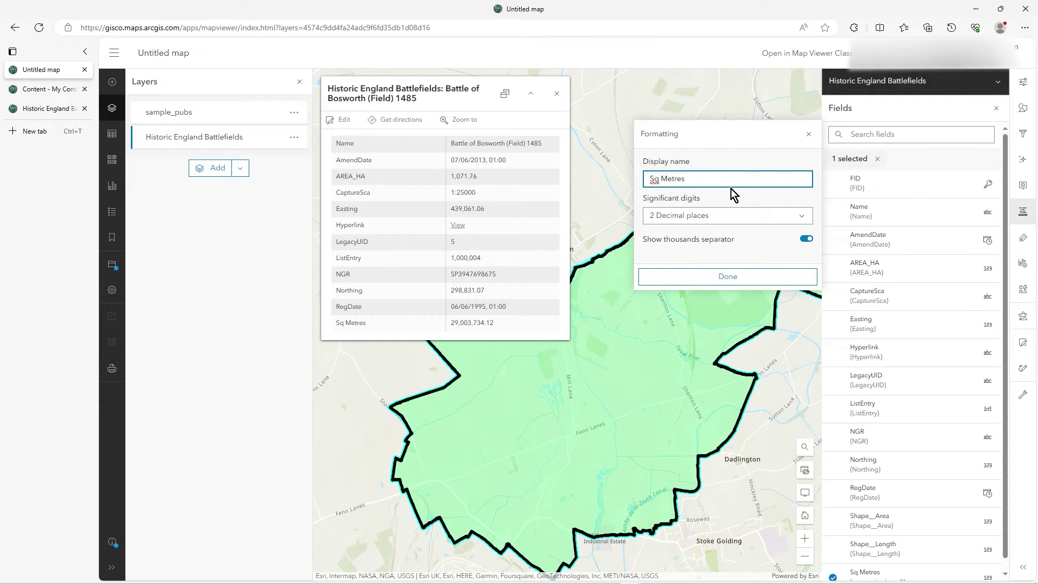
{"action": "type", "text": "Area"}
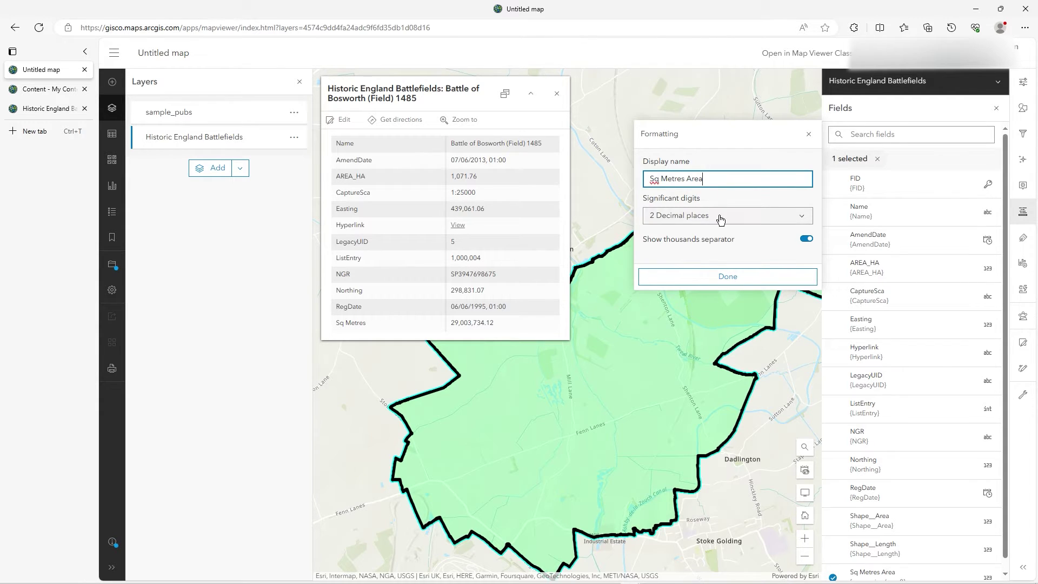
{"action": "left_click", "coordinate": [729, 276]}
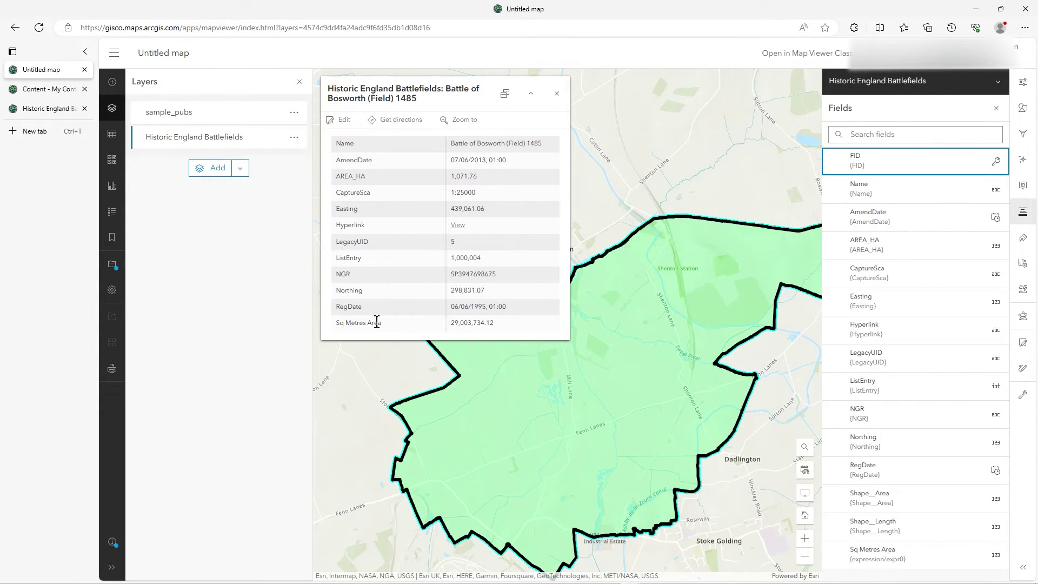
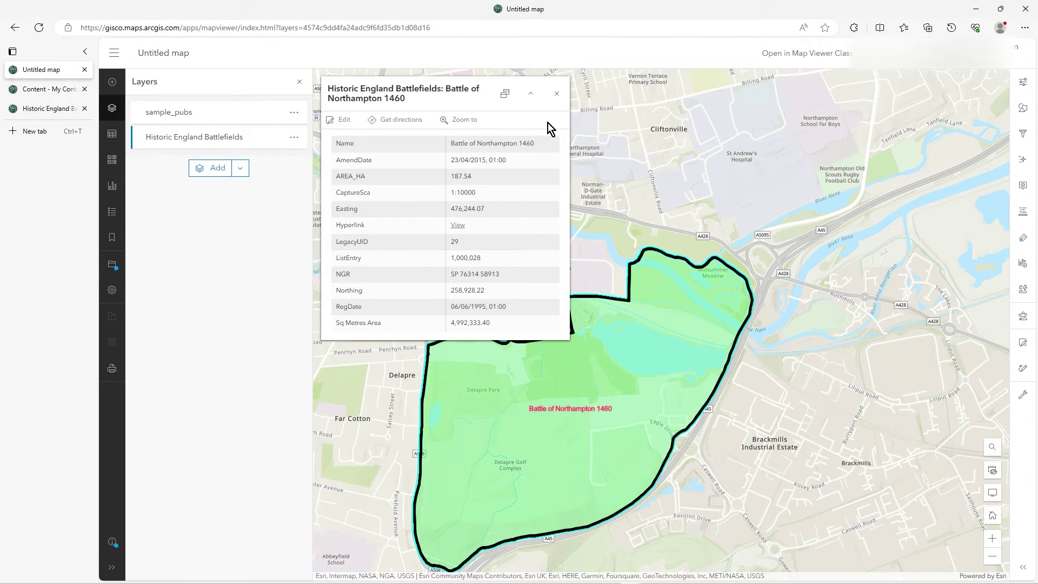
- Close the battlefield pop-up and save the Historic England Battlefields layer from its properties
{"action": "left_click", "coordinate": [557, 93]}
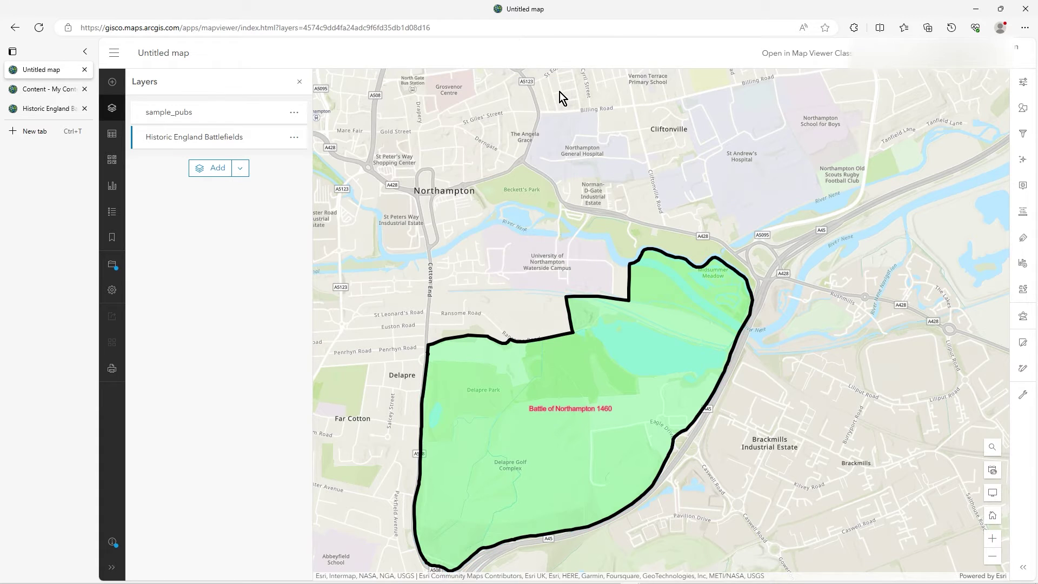
{"action": "left_click", "coordinate": [1023, 82]}
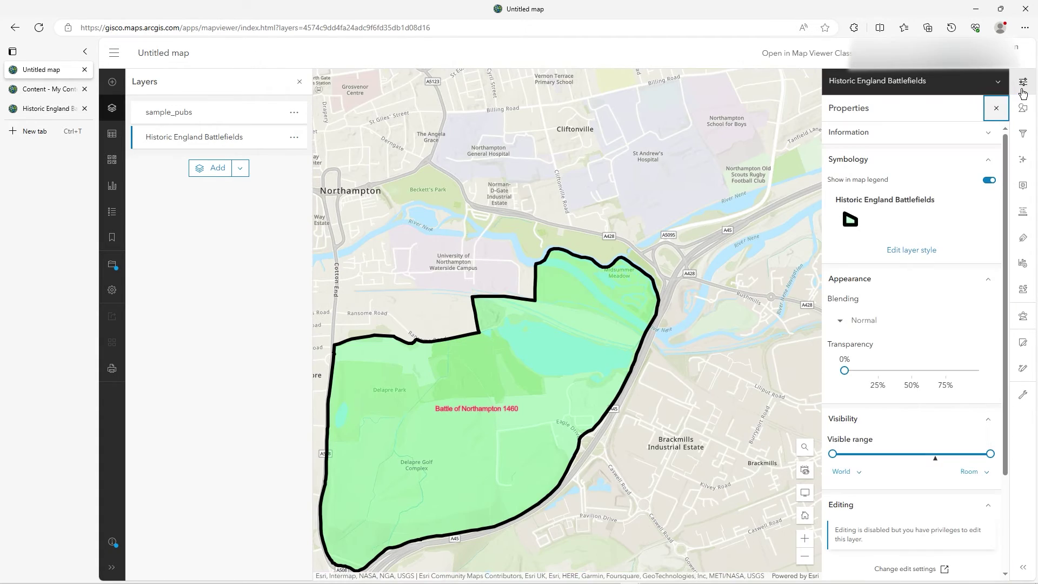
{"action": "left_click", "coordinate": [854, 133]}
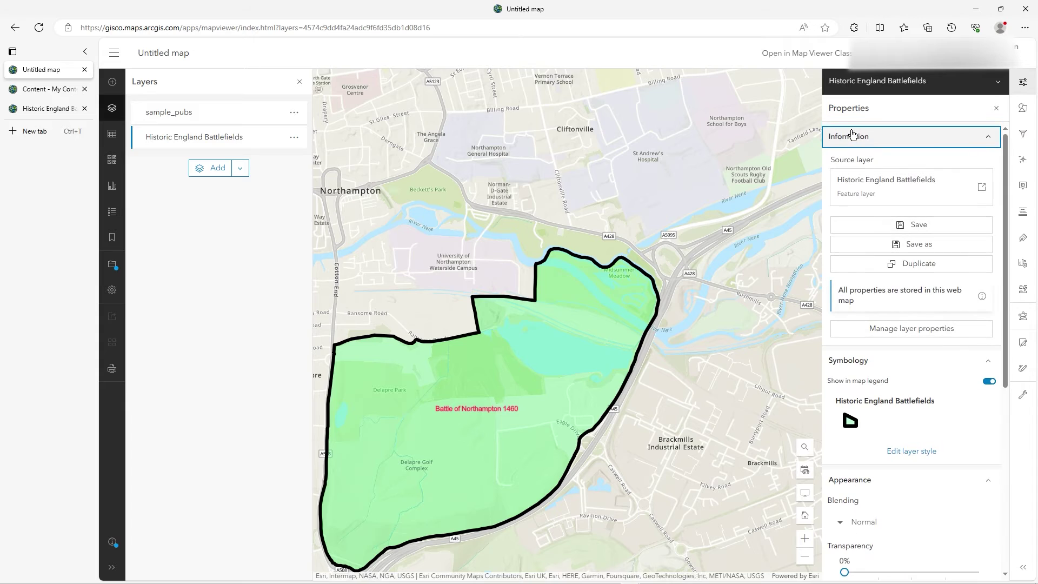
{"action": "left_click", "coordinate": [921, 225]}
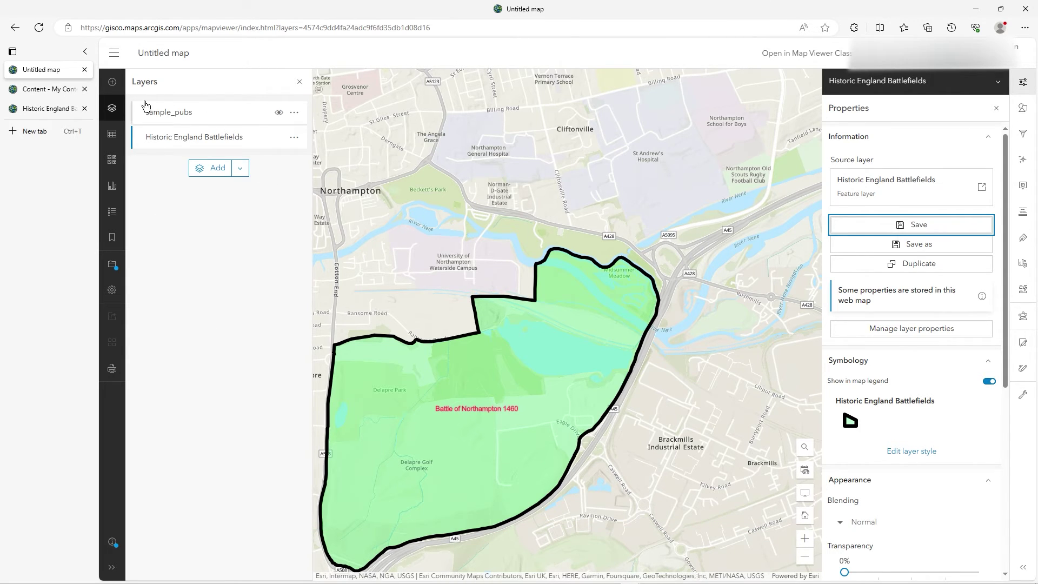
- Go to My Content and open the Historic England Battlefields hosted feature layer in a new map in Map Viewer
{"action": "left_click", "coordinate": [113, 53]}
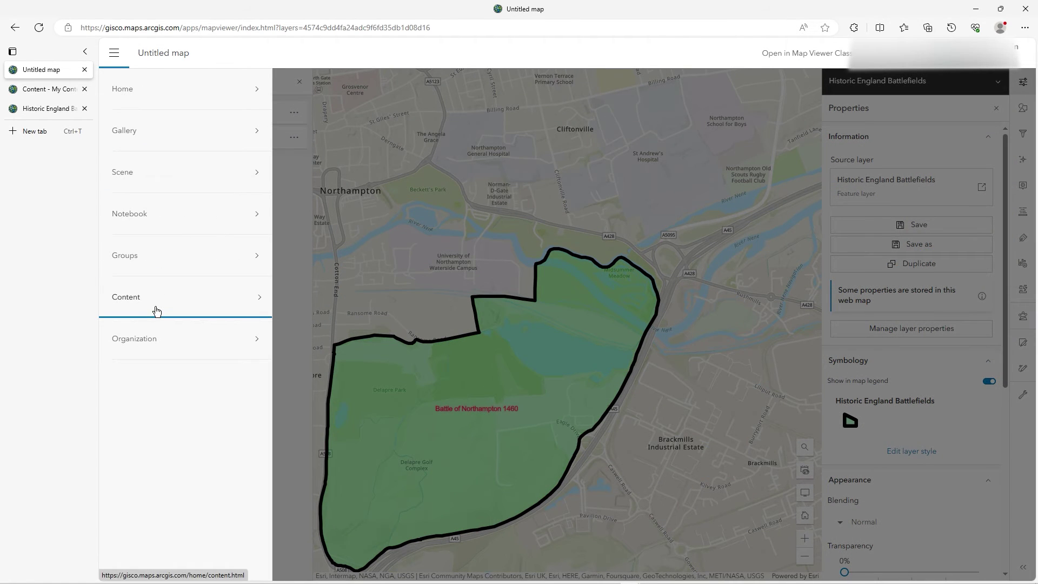
{"action": "left_click", "coordinate": [158, 313]}
{"action": "left_click", "coordinate": [575, 95]}
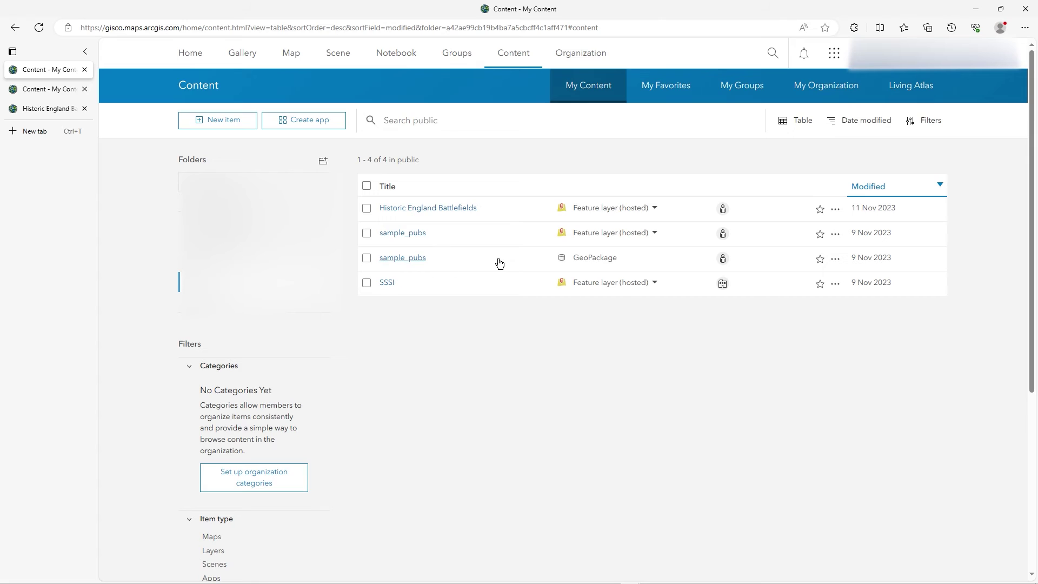
{"action": "left_click", "coordinate": [440, 213]}
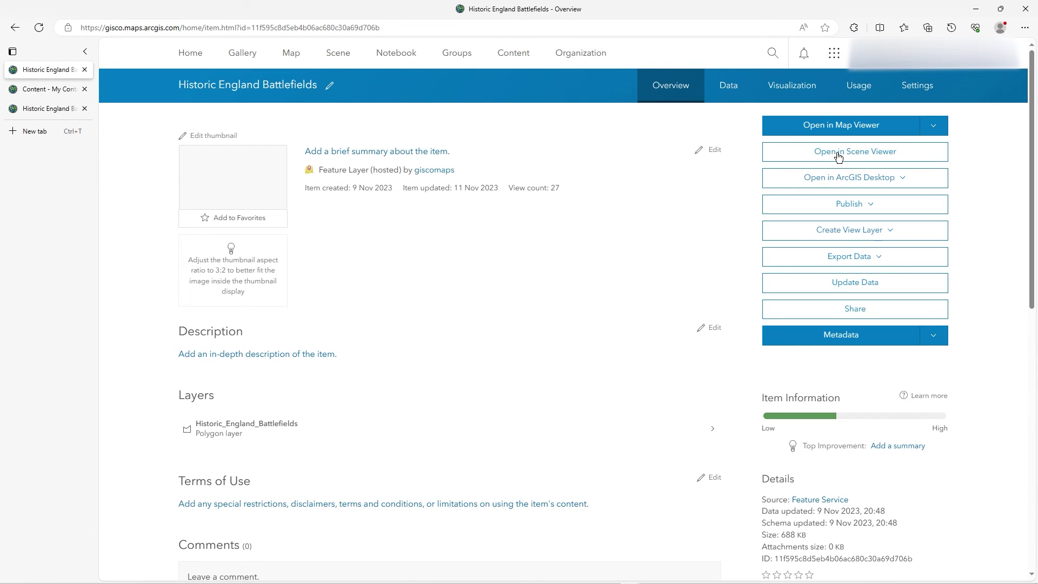
{"action": "left_click", "coordinate": [854, 128]}
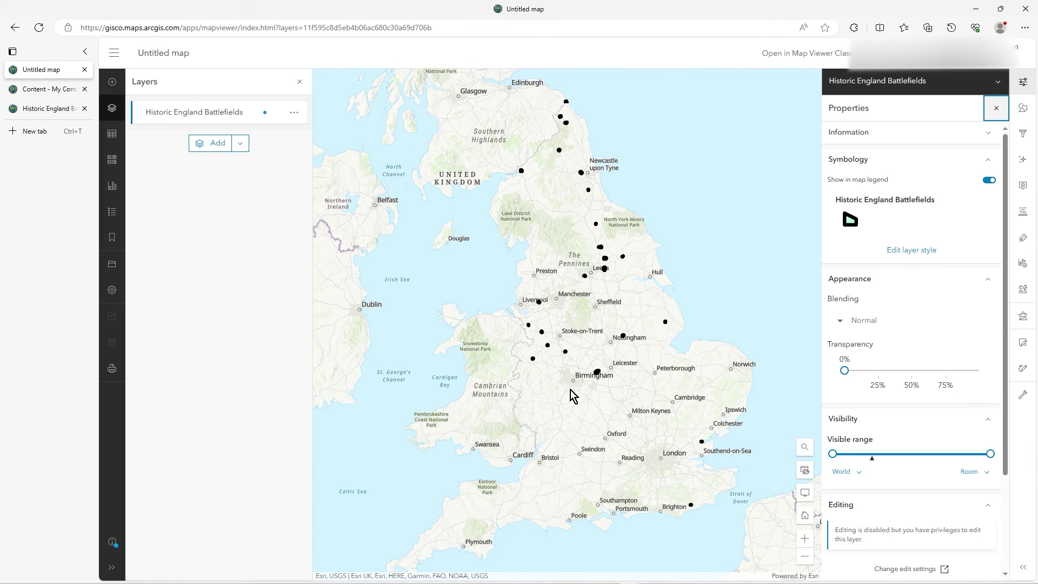
- Check the Sq Metres Area entry in the pop-up of the battlefield beside Hopton, near Stafford, and close the pop-up
{"action": "scroll", "coordinate": [565, 354], "scroll_direction": "up", "scroll_amount": 6}
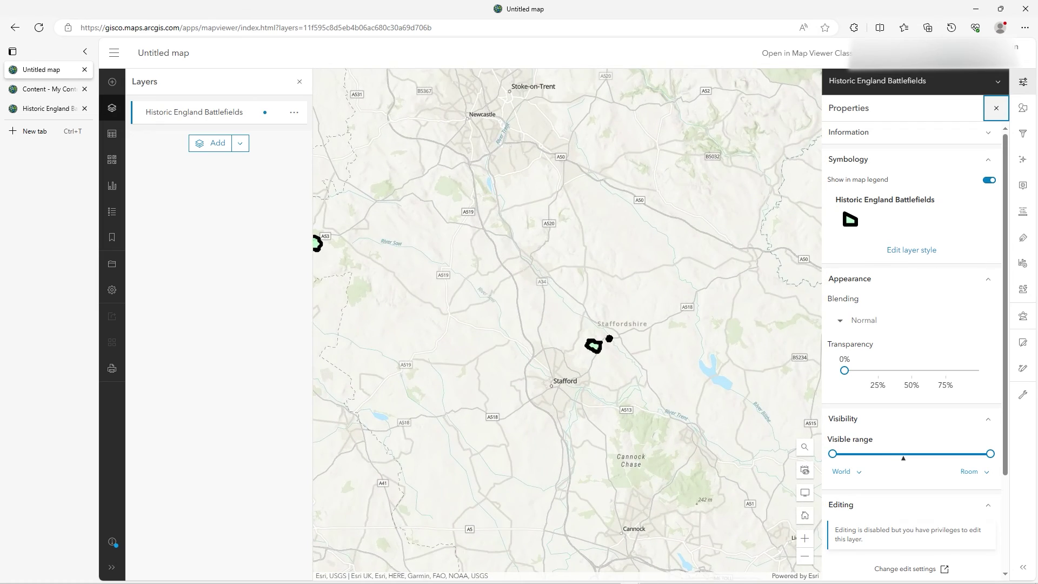
{"action": "scroll", "coordinate": [574, 357], "scroll_direction": "up", "scroll_amount": 5}
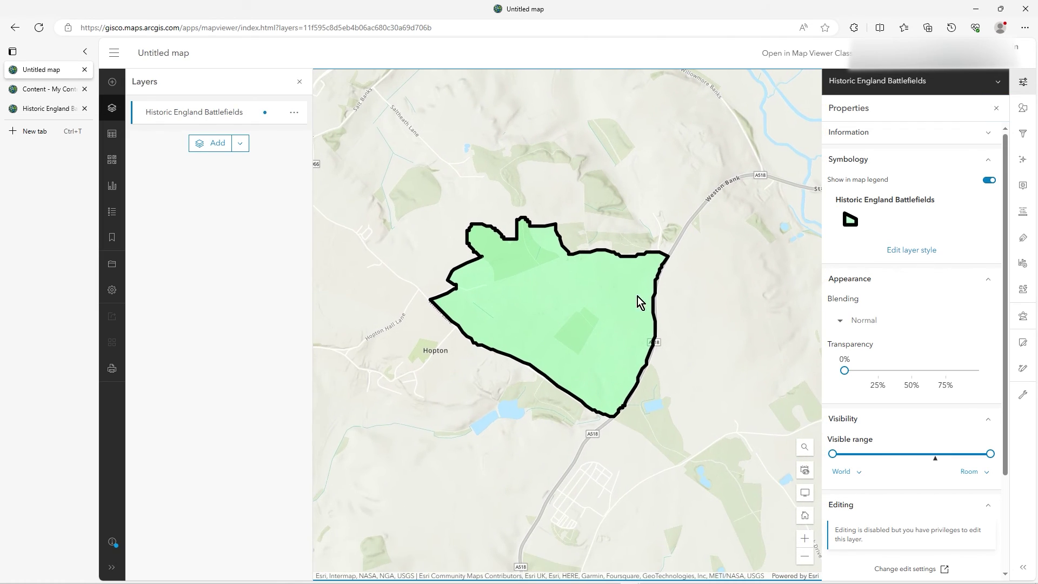
{"action": "left_click", "coordinate": [533, 278]}
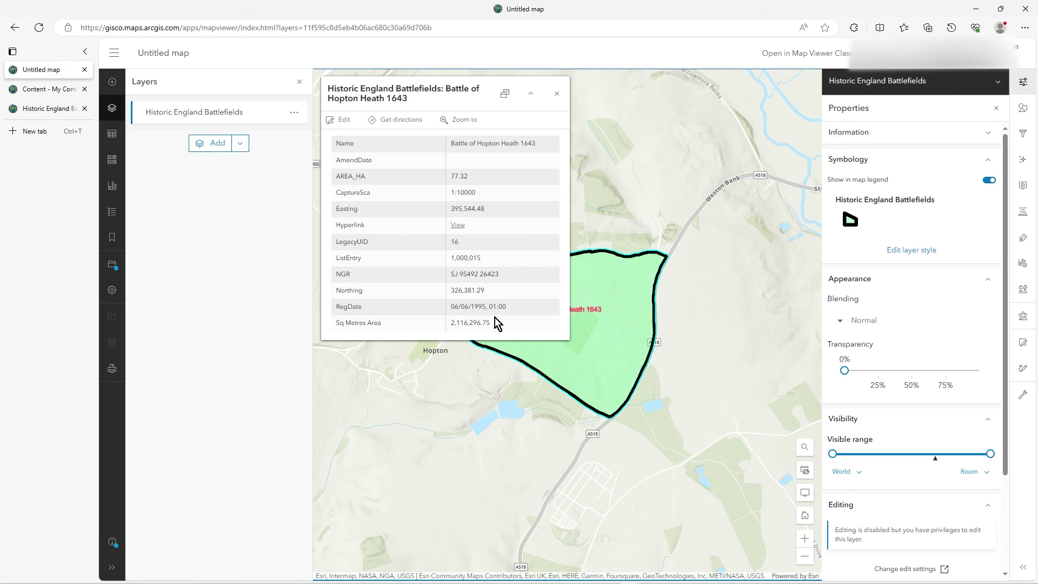
{"action": "left_click", "coordinate": [557, 94]}
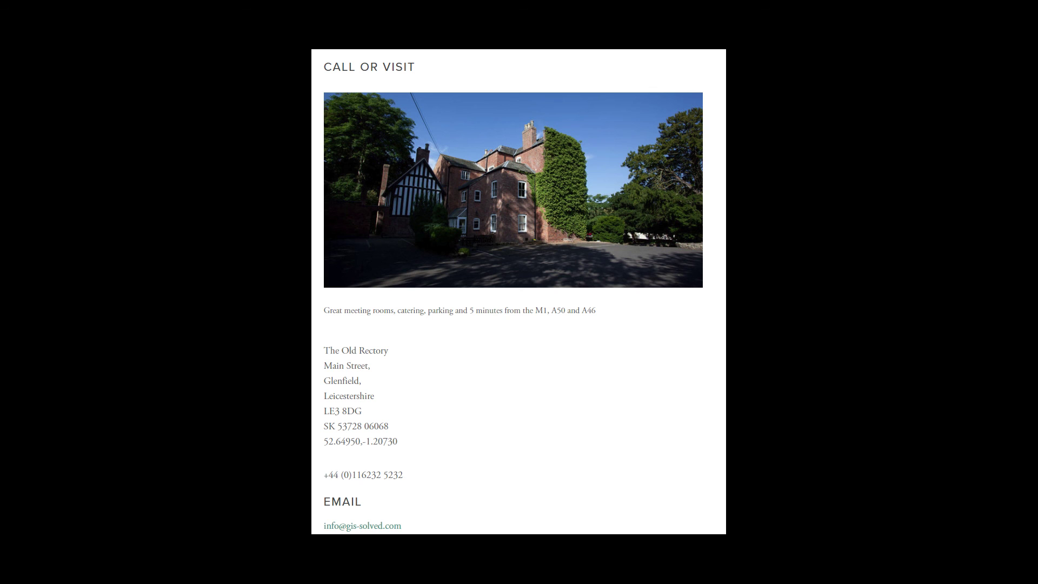